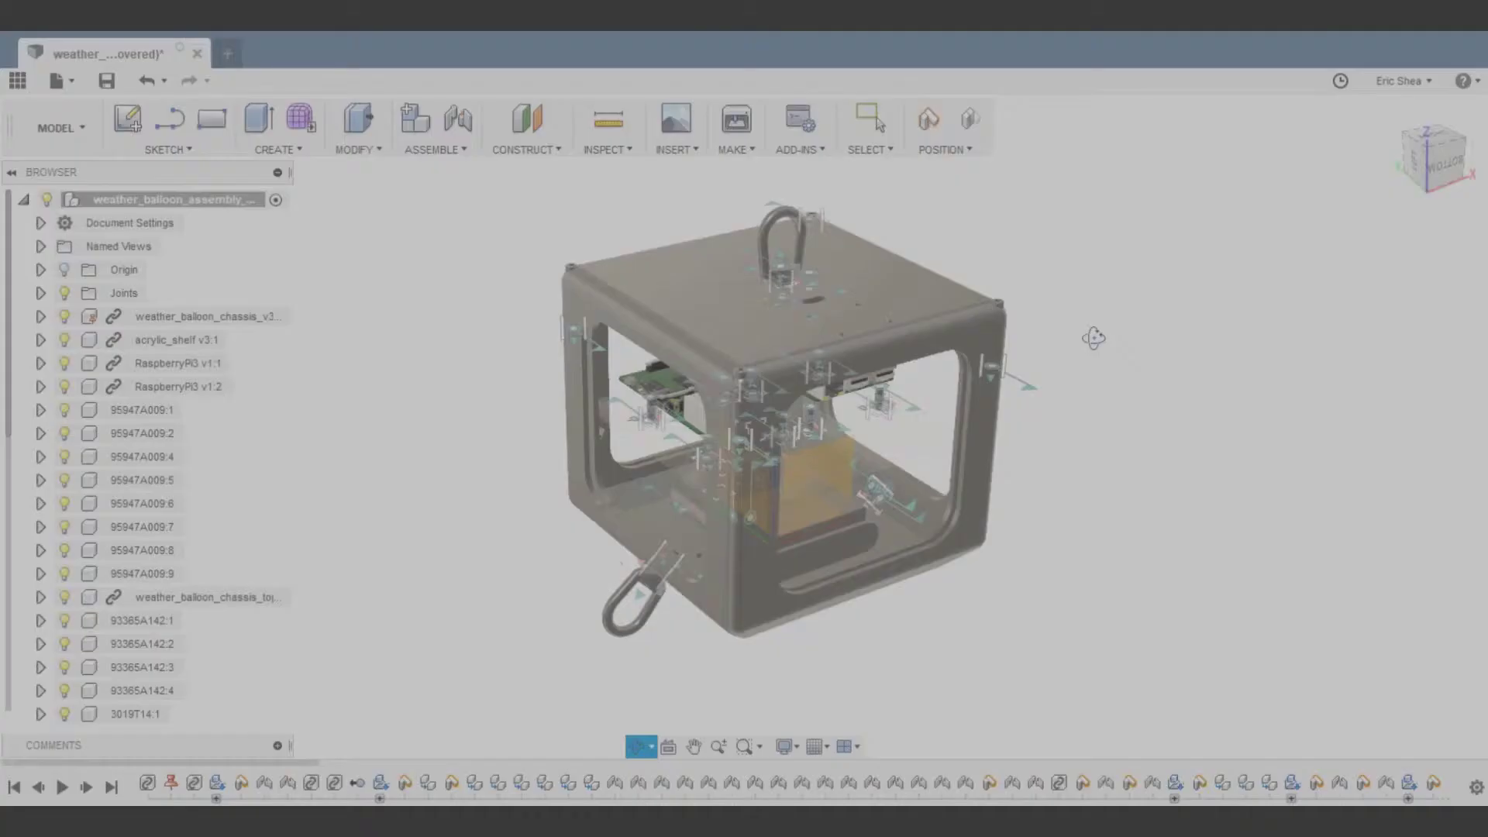
# Close the EAGLE board layout and switch to a new, unsaved blank Fusion 360 design
pyautogui.moveTo(1093, 337); pyautogui.dragTo(996, 332)
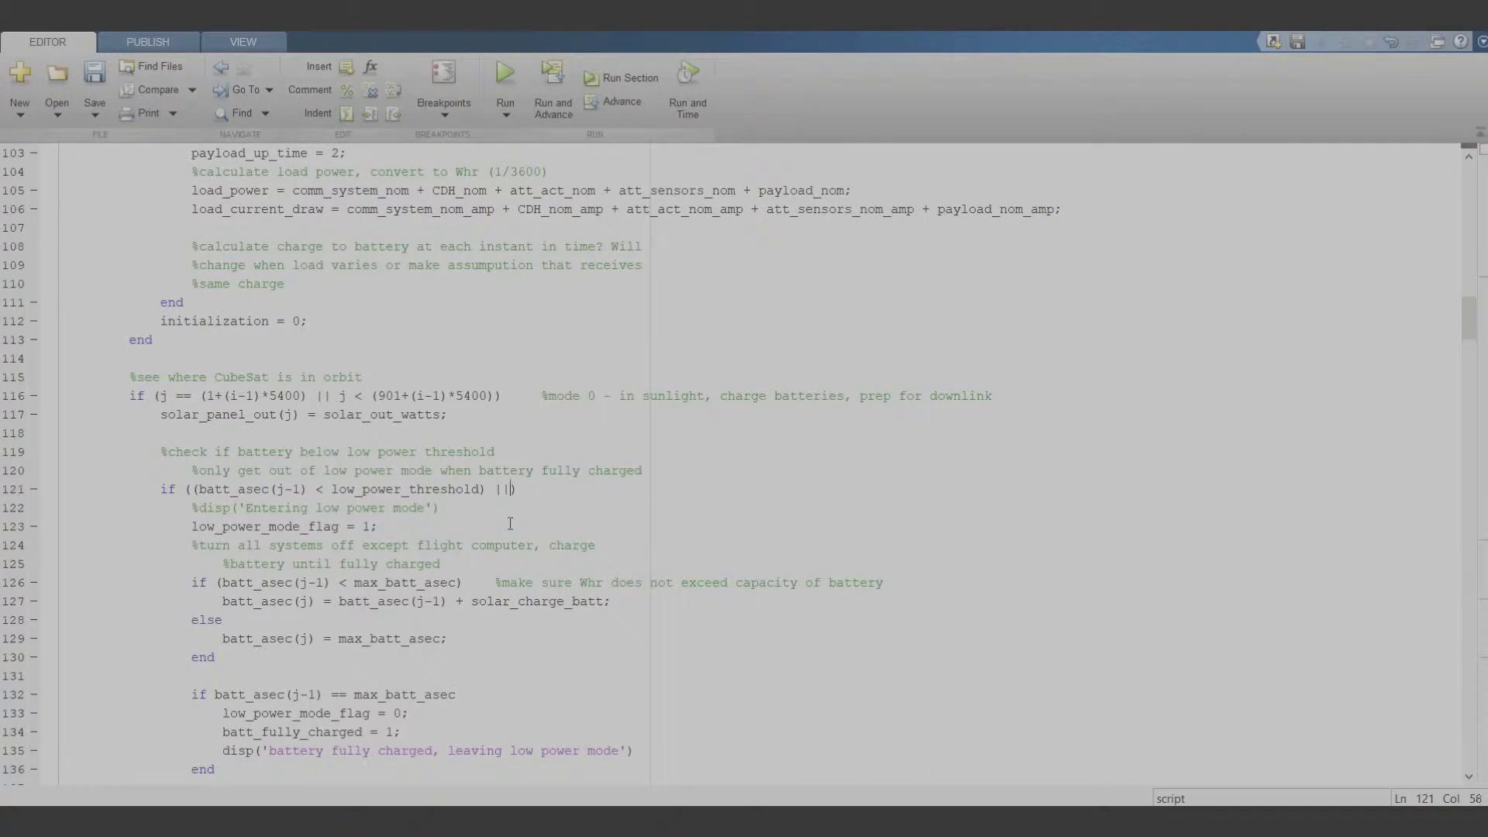
pyautogui.write('low_power_mo')
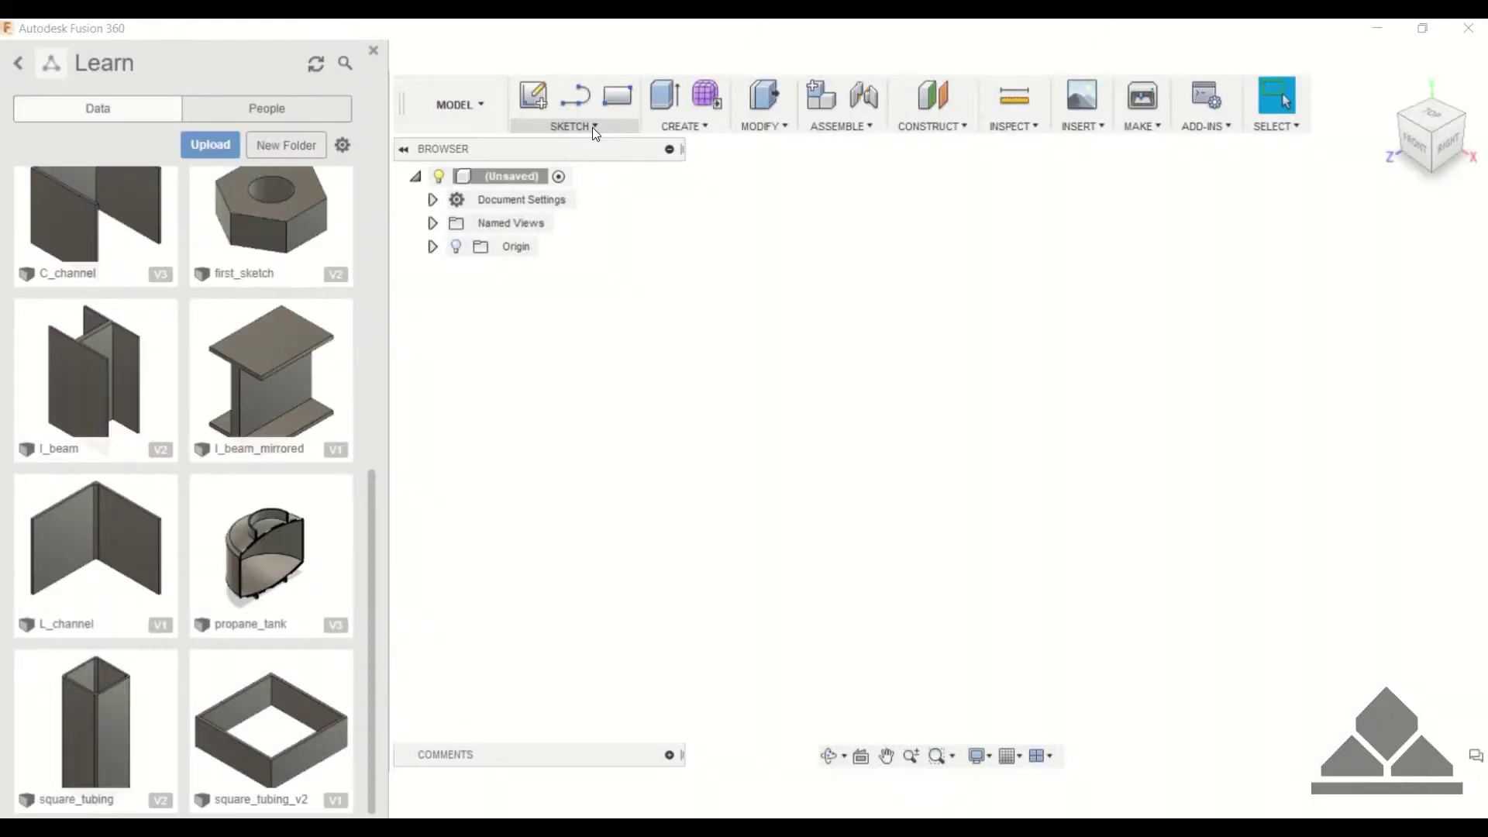
# Sketch a 4 in by 2 in two-point rectangle from the origin on the XZ ground plane
pyautogui.click(594, 128)
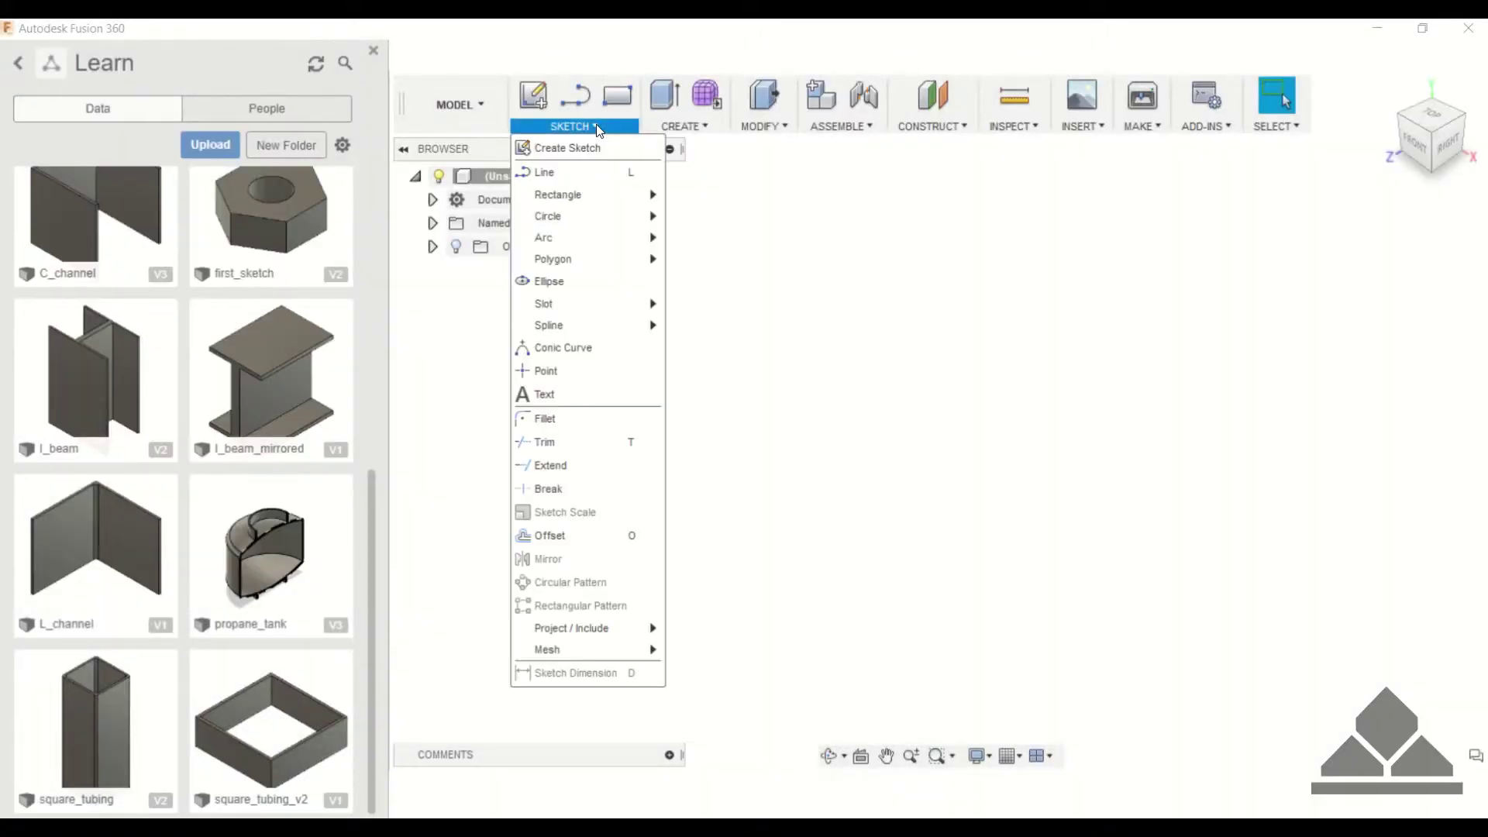
pyautogui.click(575, 147)
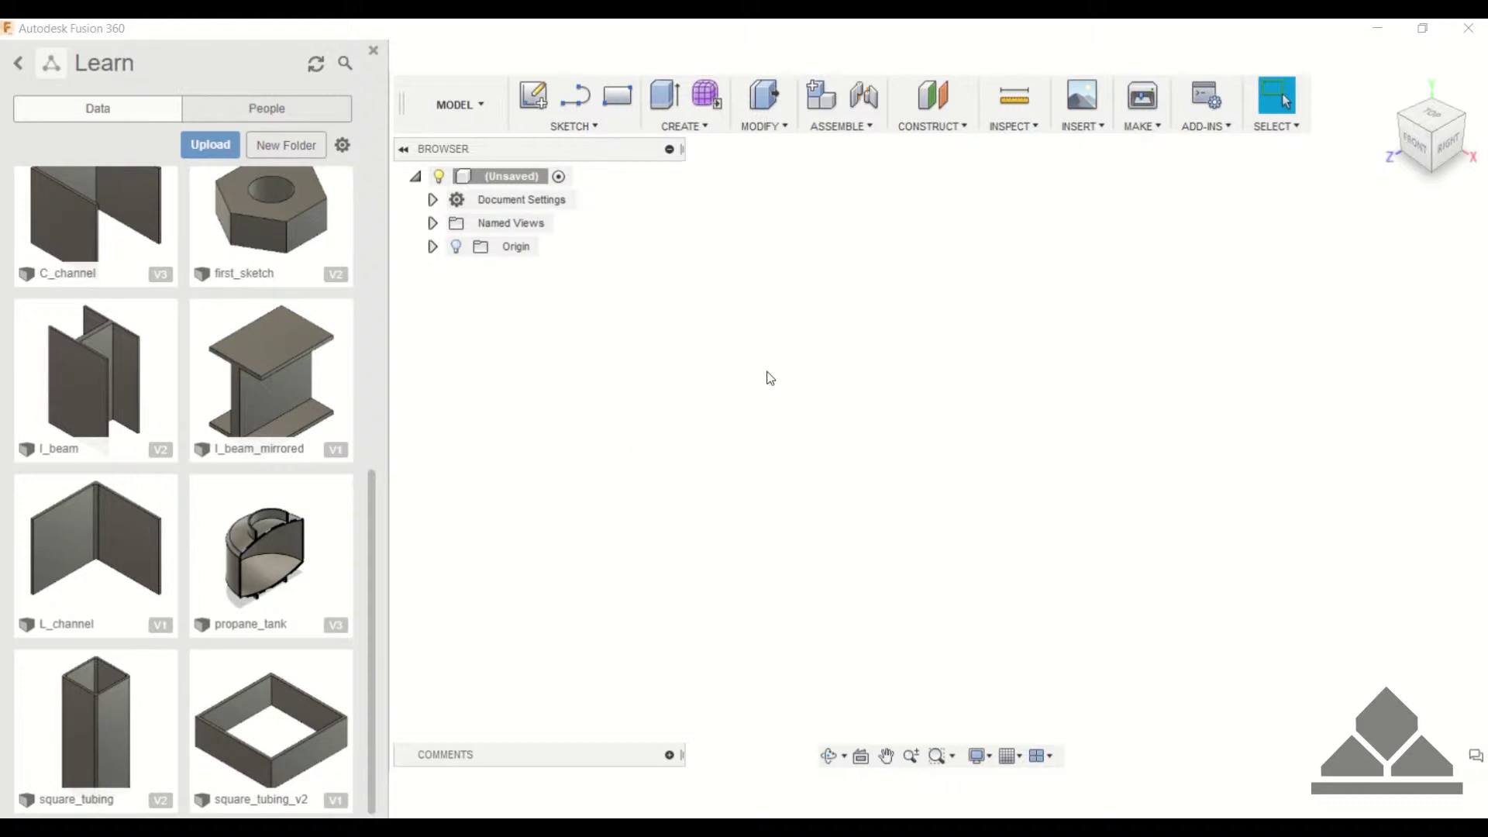
pyautogui.click(950, 470)
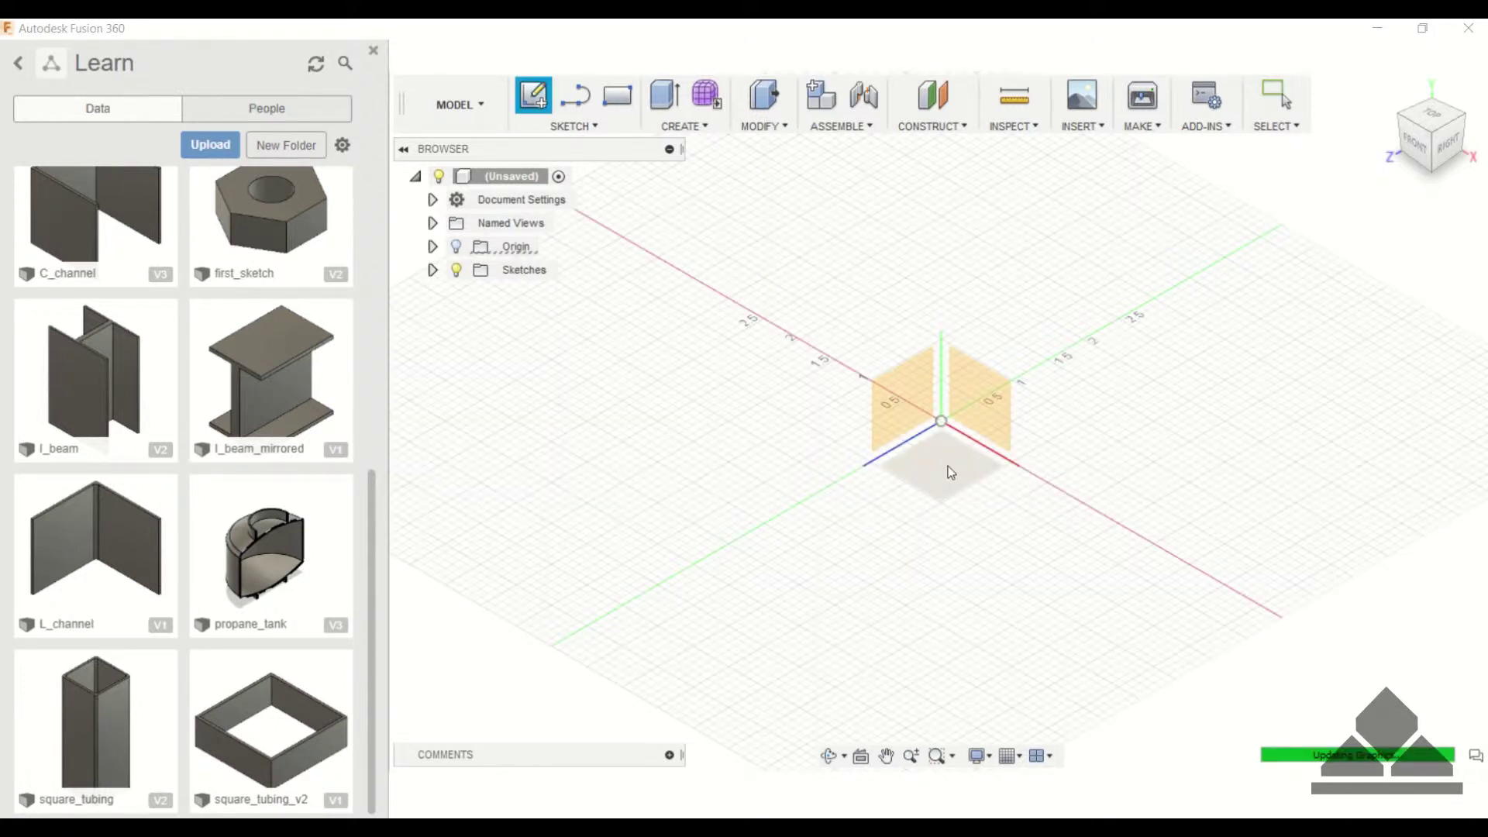
pyautogui.click(619, 98)
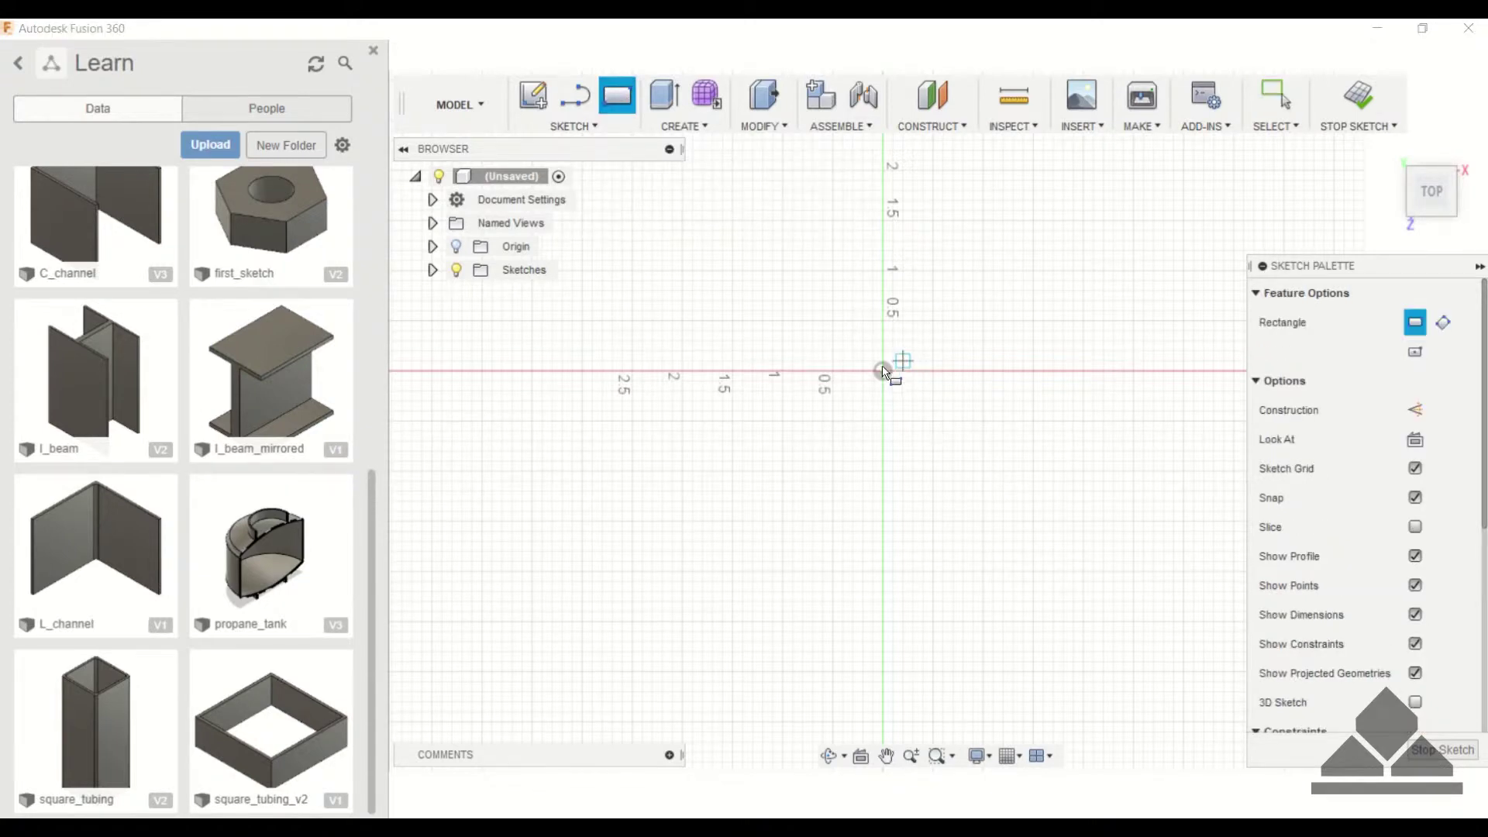
pyautogui.click(884, 372)
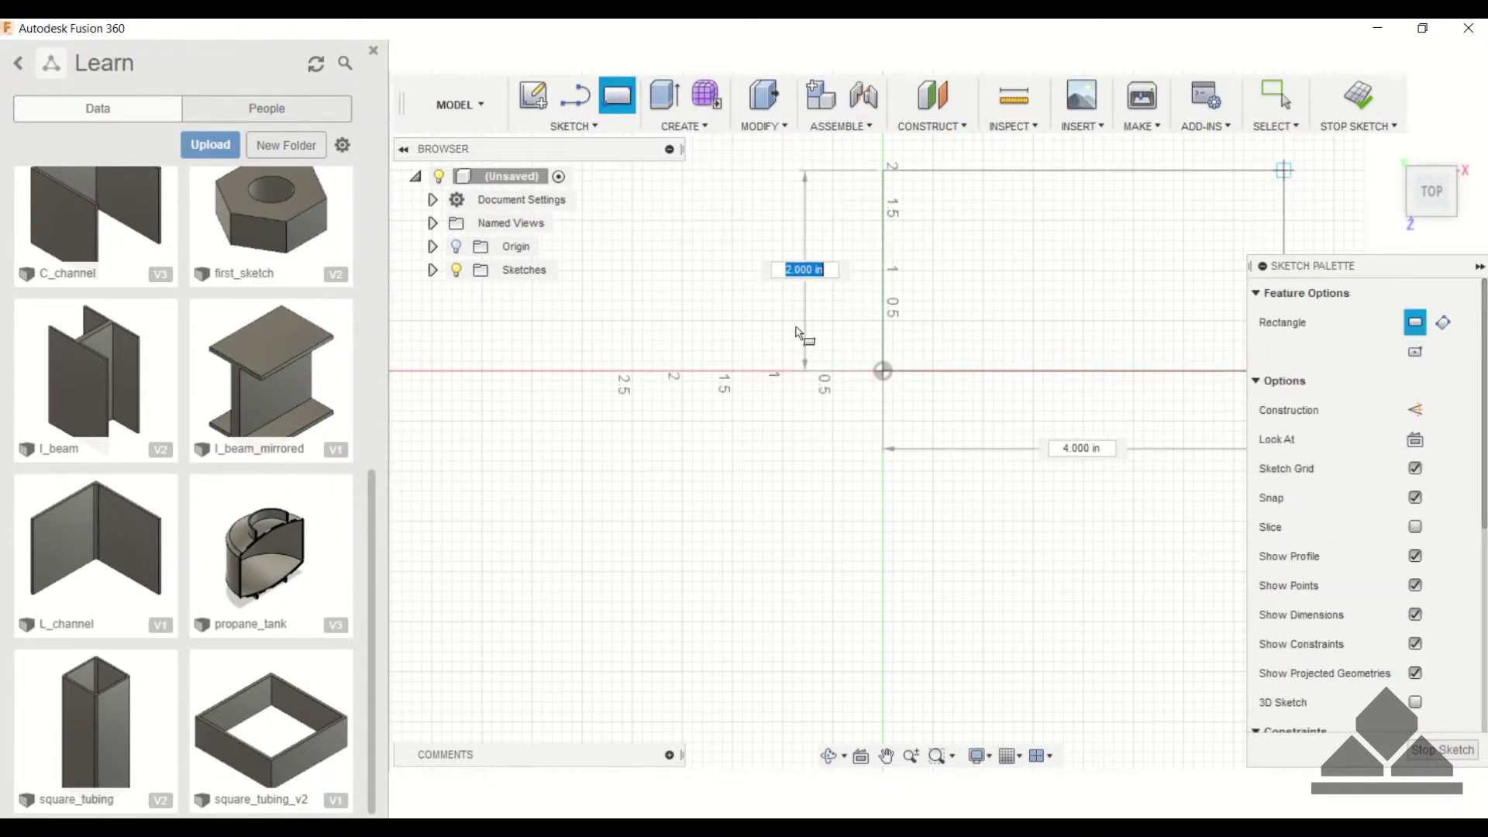
pyautogui.press('Return')
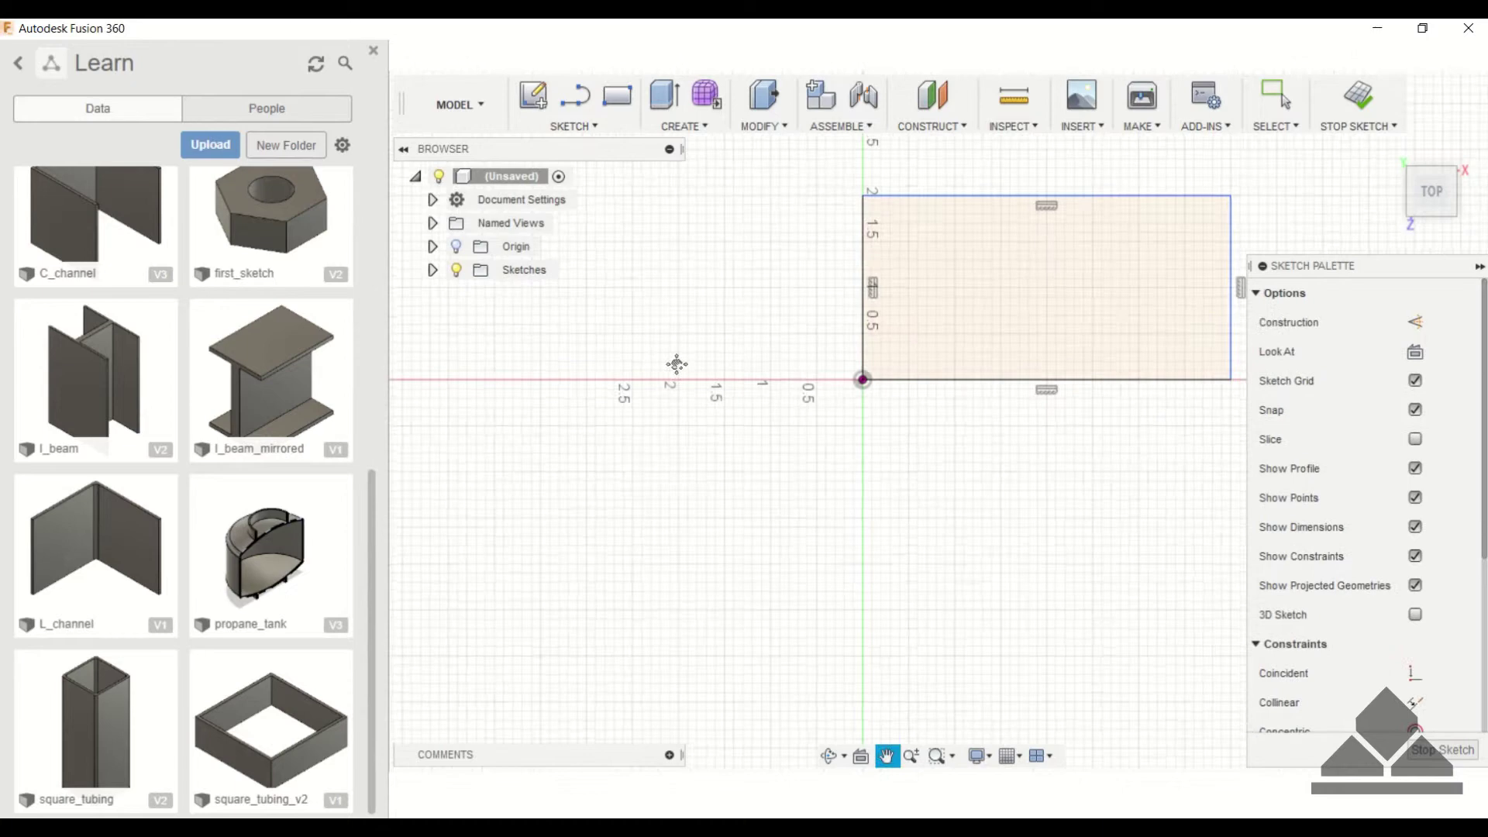
pyautogui.press('Escape')
# Apply 0.25 in sketch fillets to the top-left, top-right, bottom-right and bottom-left rectangle corners
pyautogui.click(592, 124)
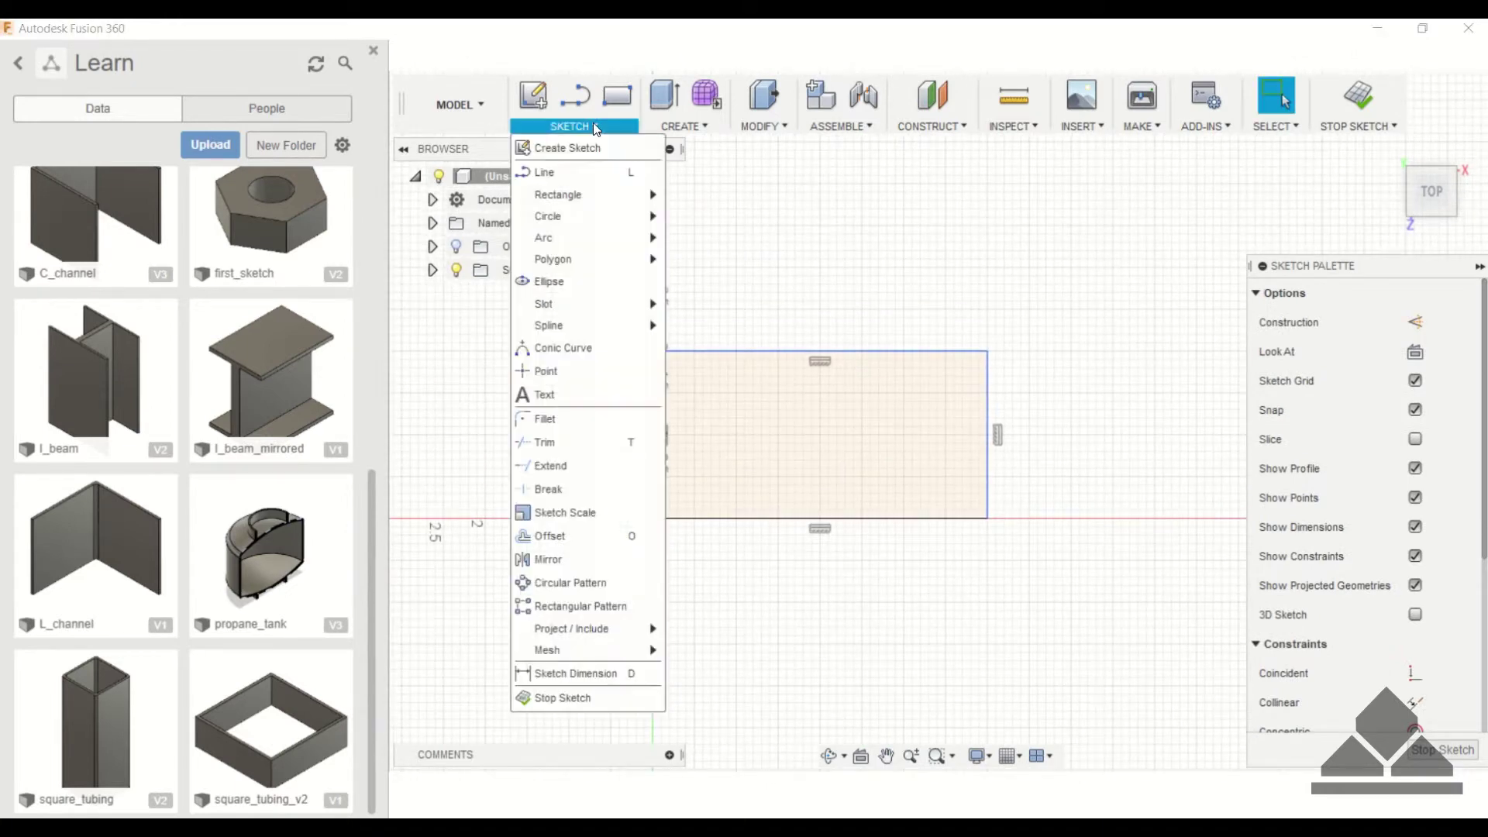
pyautogui.click(546, 420)
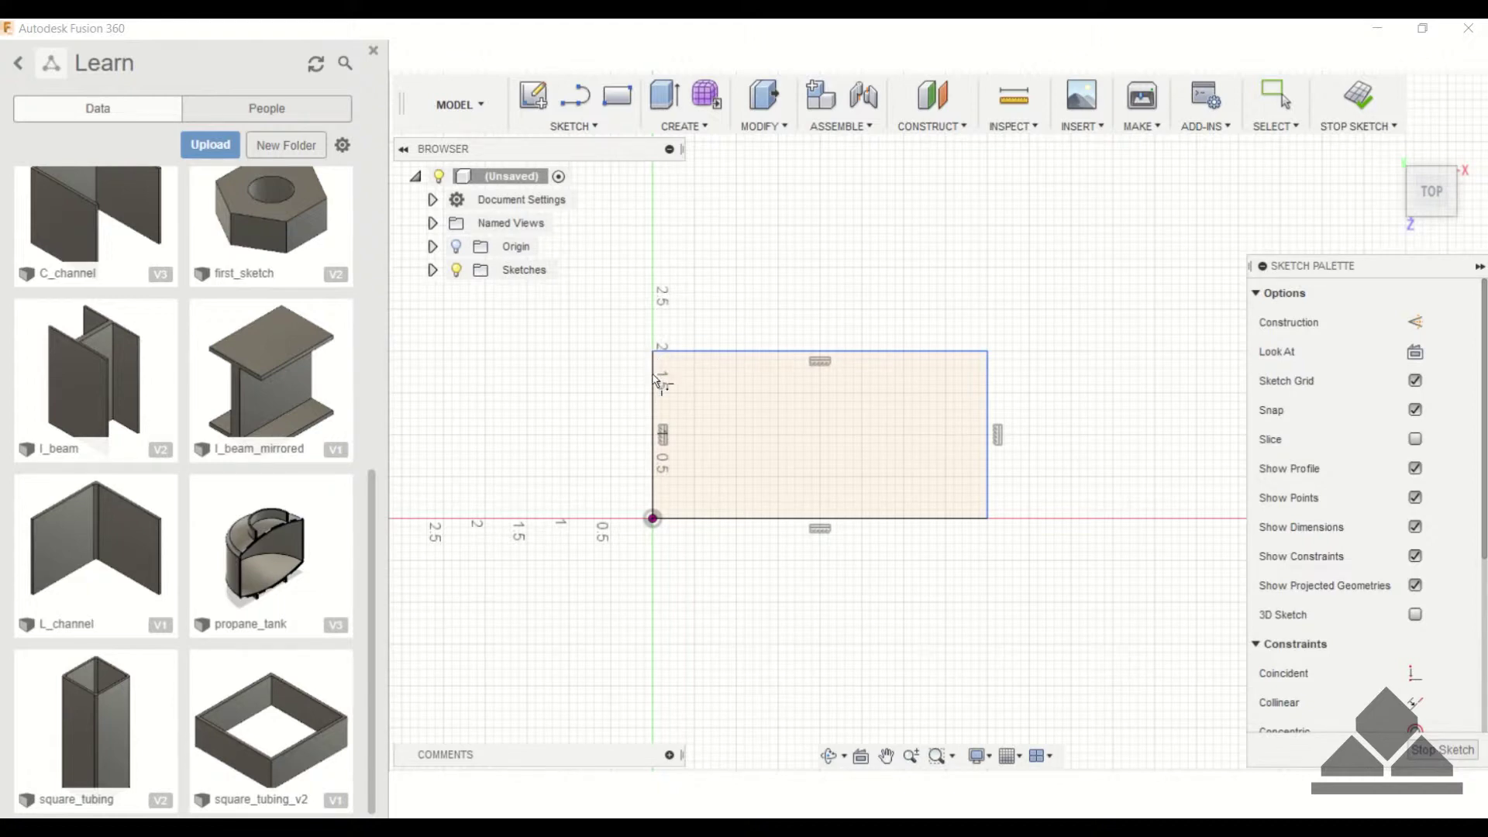
pyautogui.click(653, 371)
pyautogui.click(704, 352)
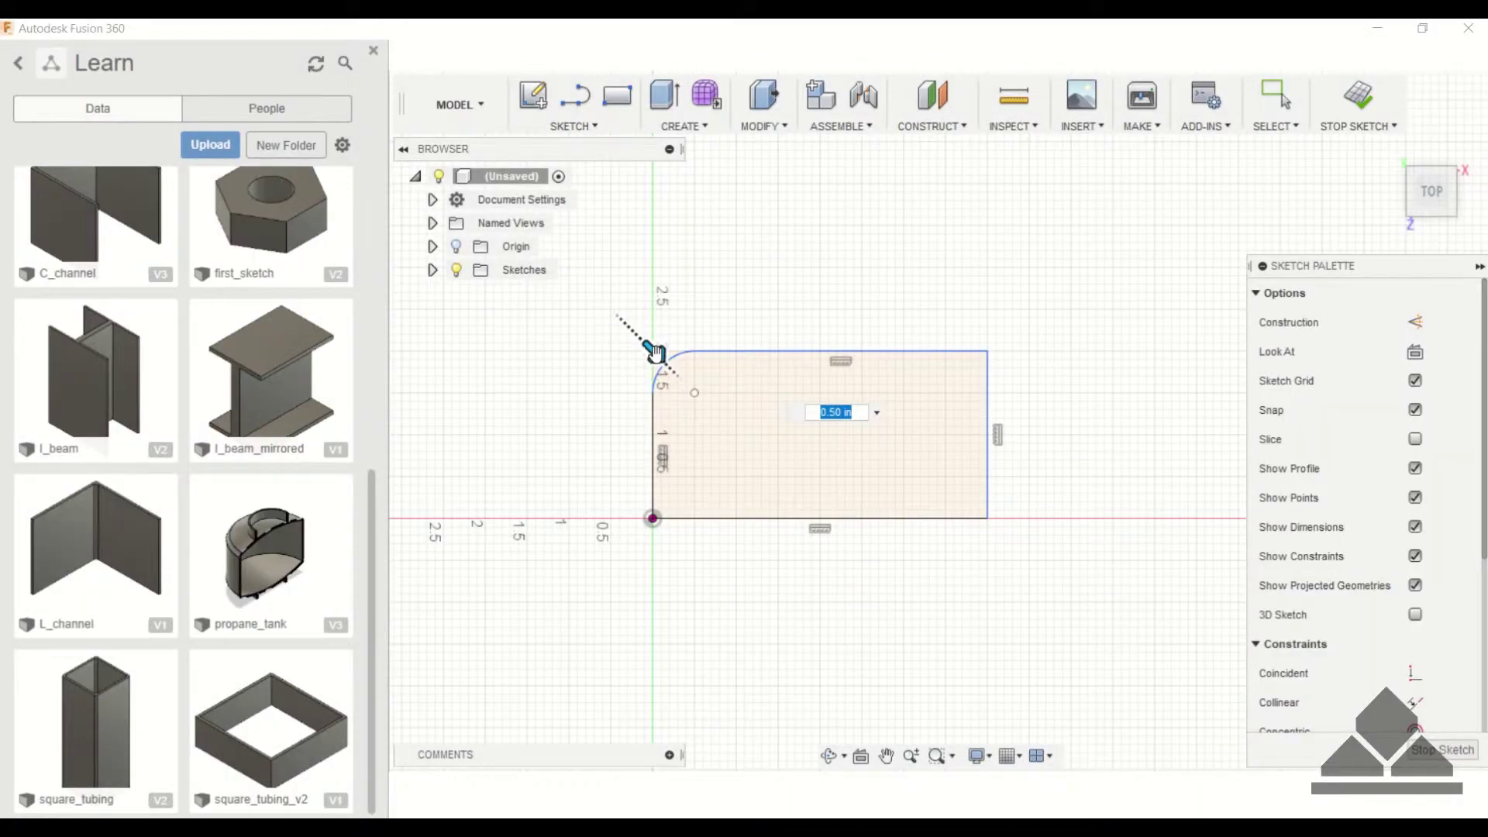
pyautogui.moveTo(654, 352); pyautogui.dragTo(648, 346)
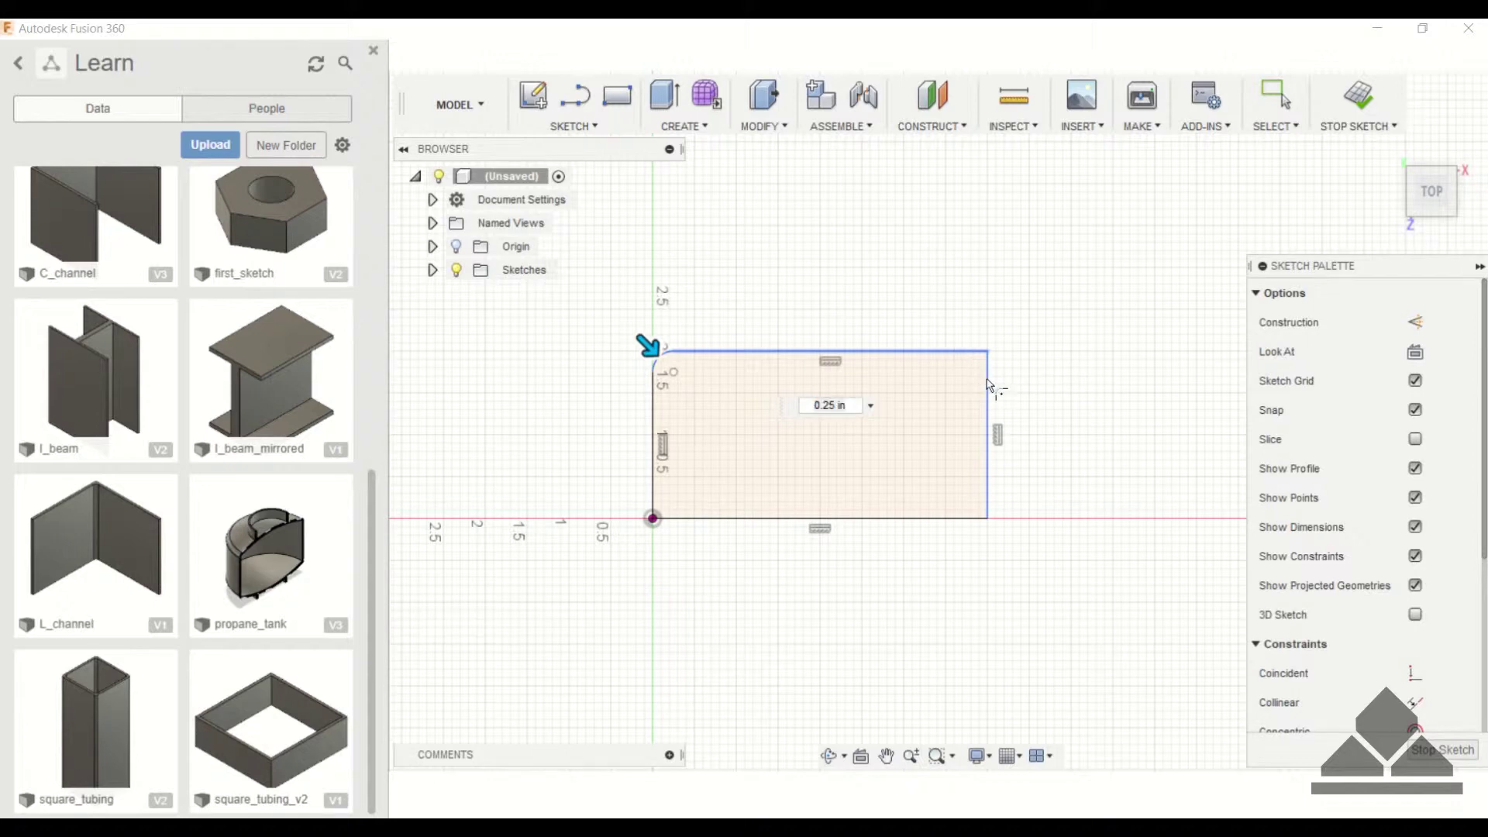
pyautogui.click(989, 345)
pyautogui.click(989, 513)
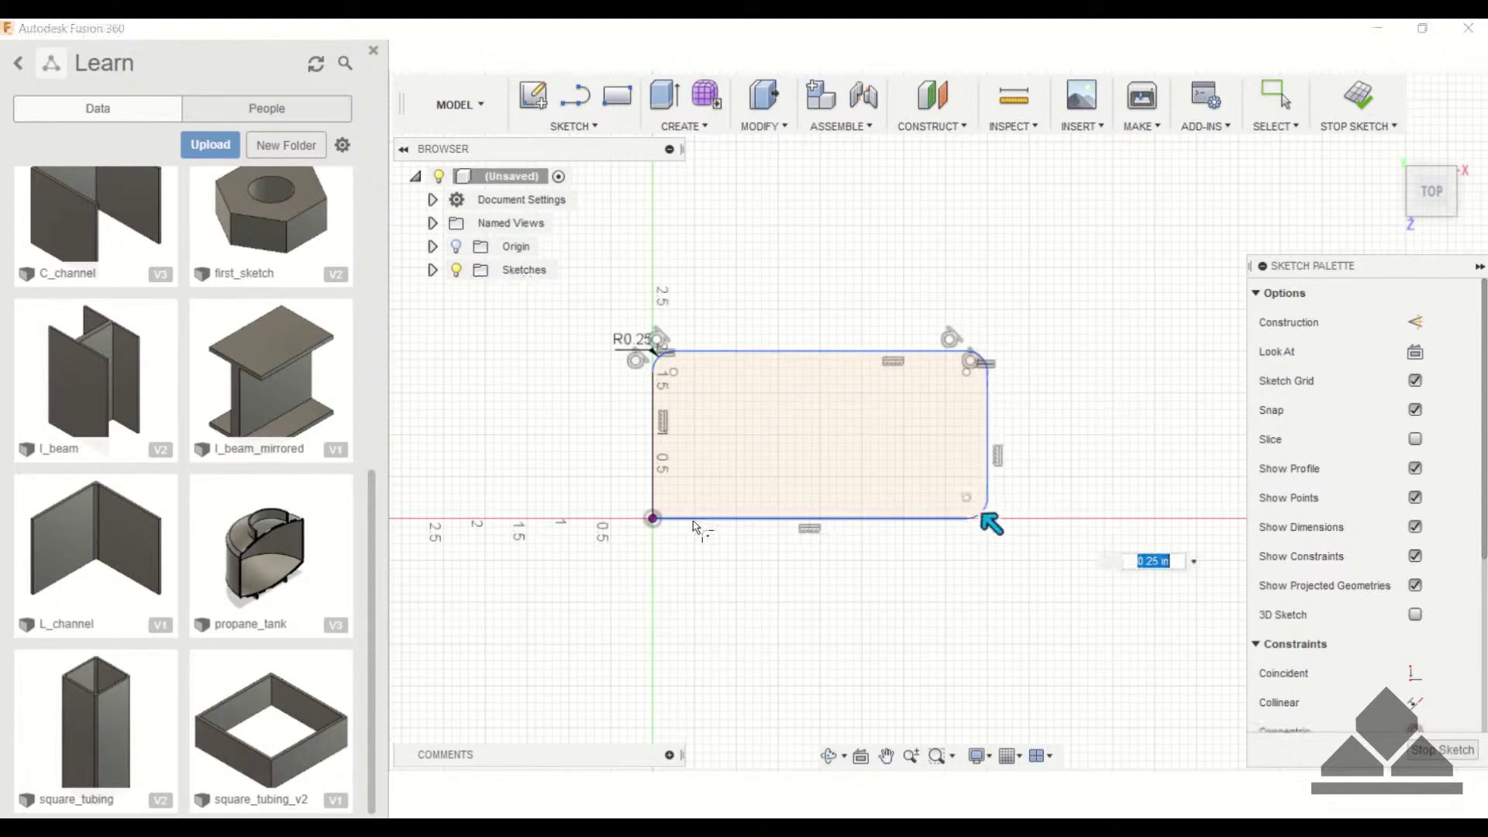
pyautogui.click(653, 517)
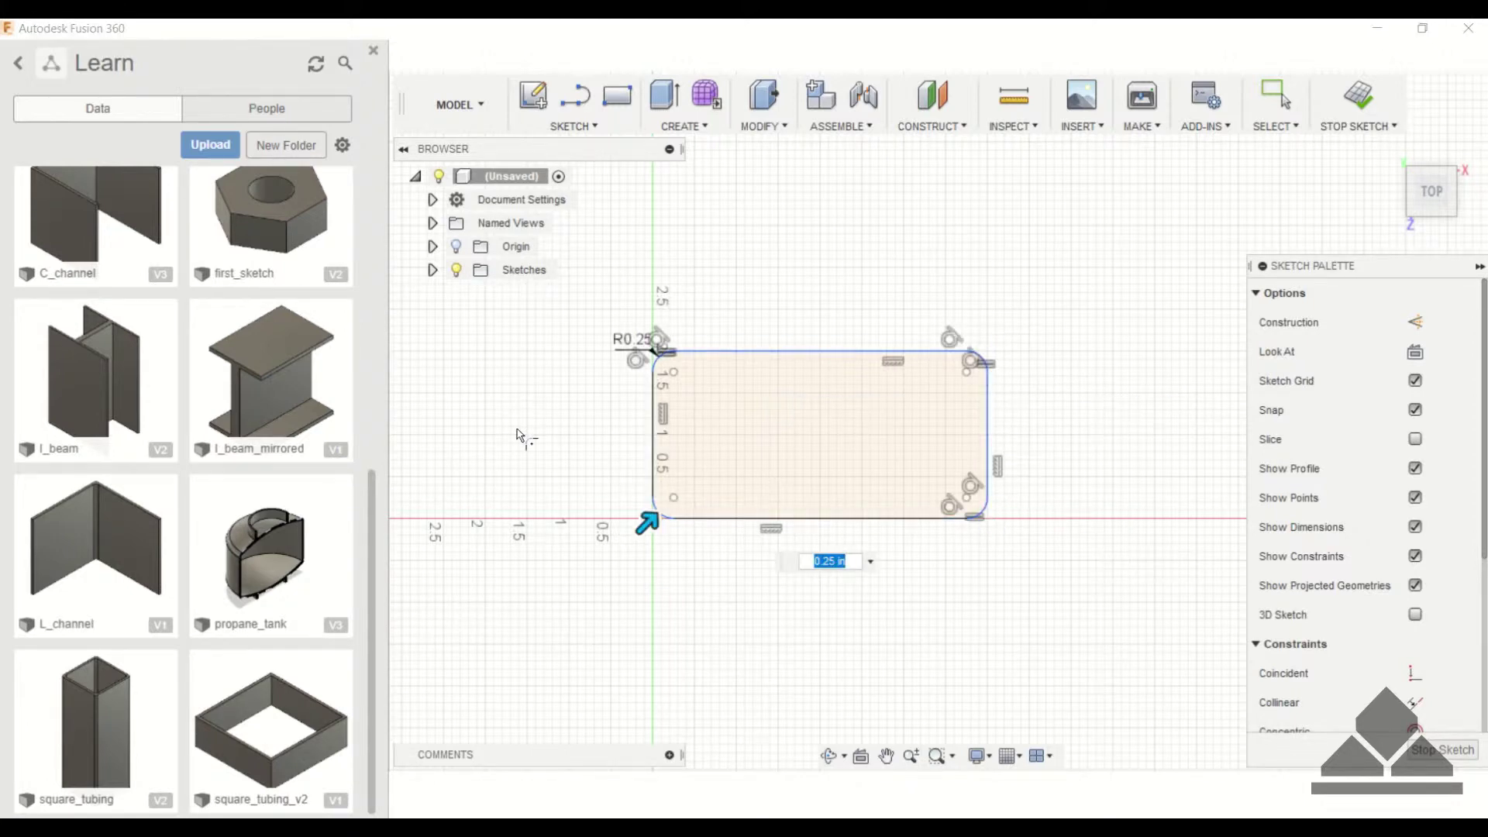
pyautogui.press('Return')
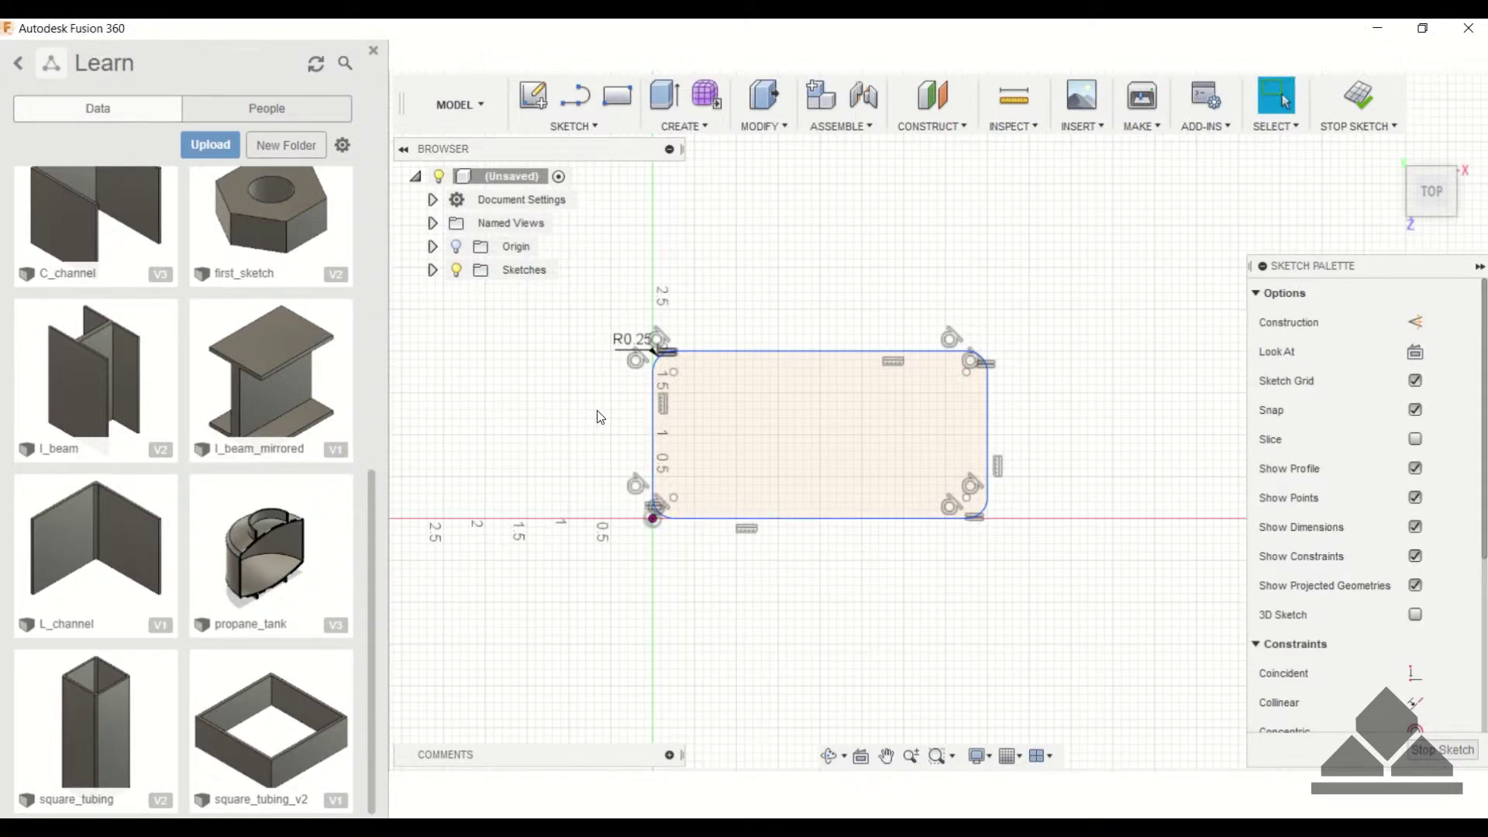
# Stop the sketch and extrude the rounded rectangle profile 0.30 in into a new body
pyautogui.click(1358, 96)
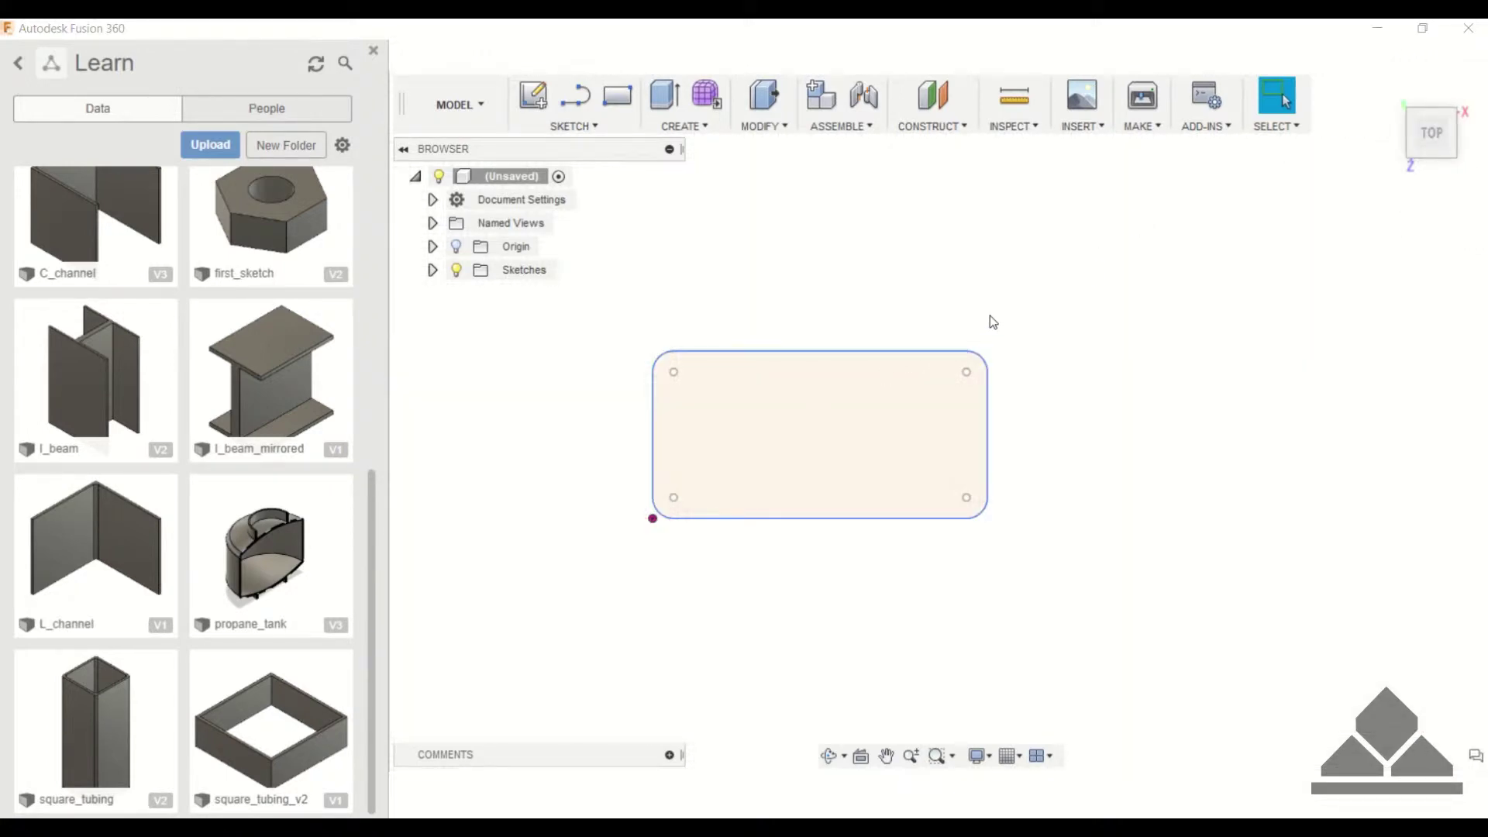
pyautogui.press('e')
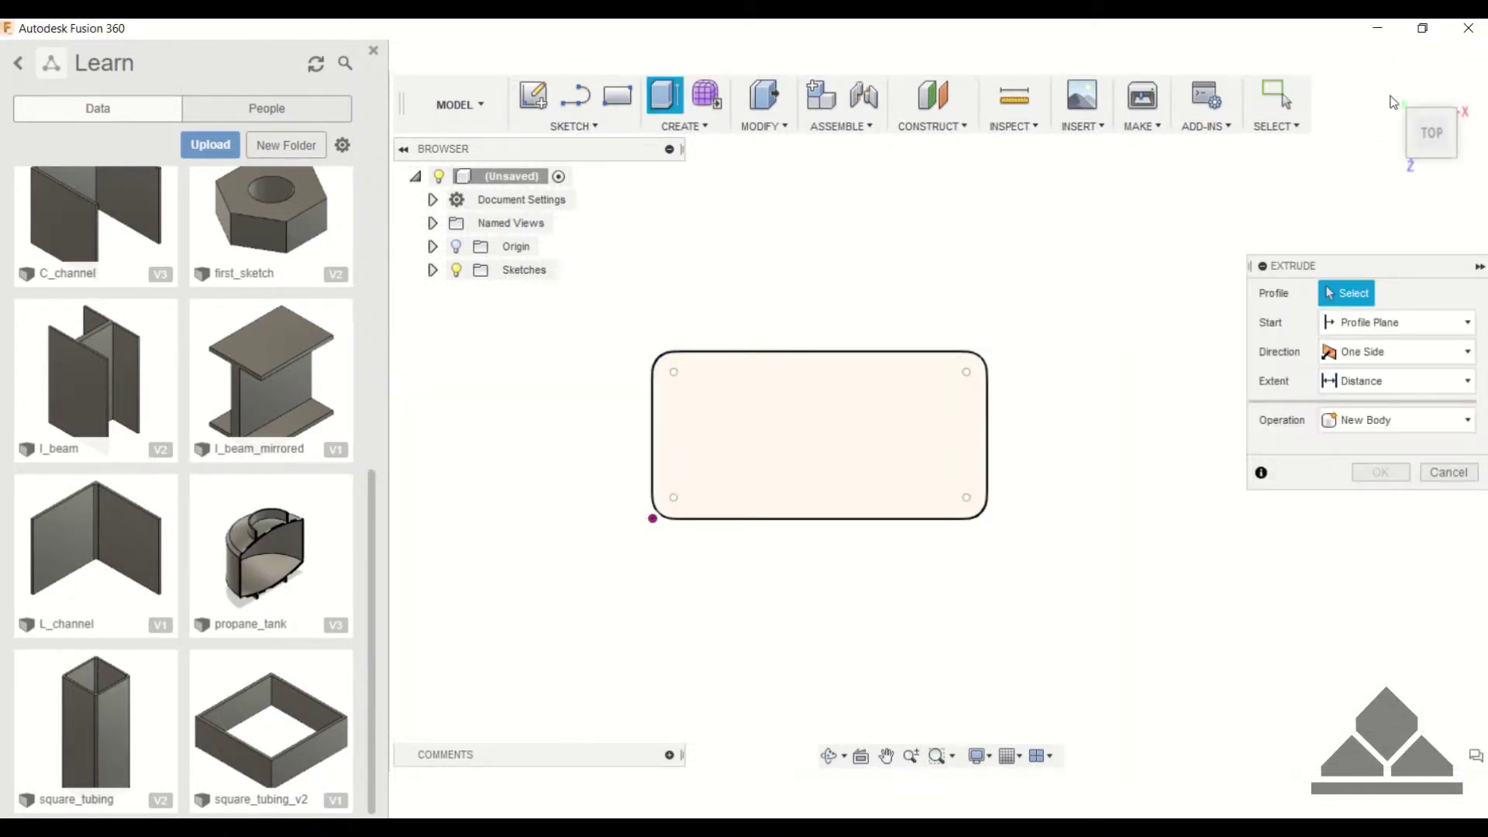
pyautogui.click(914, 457)
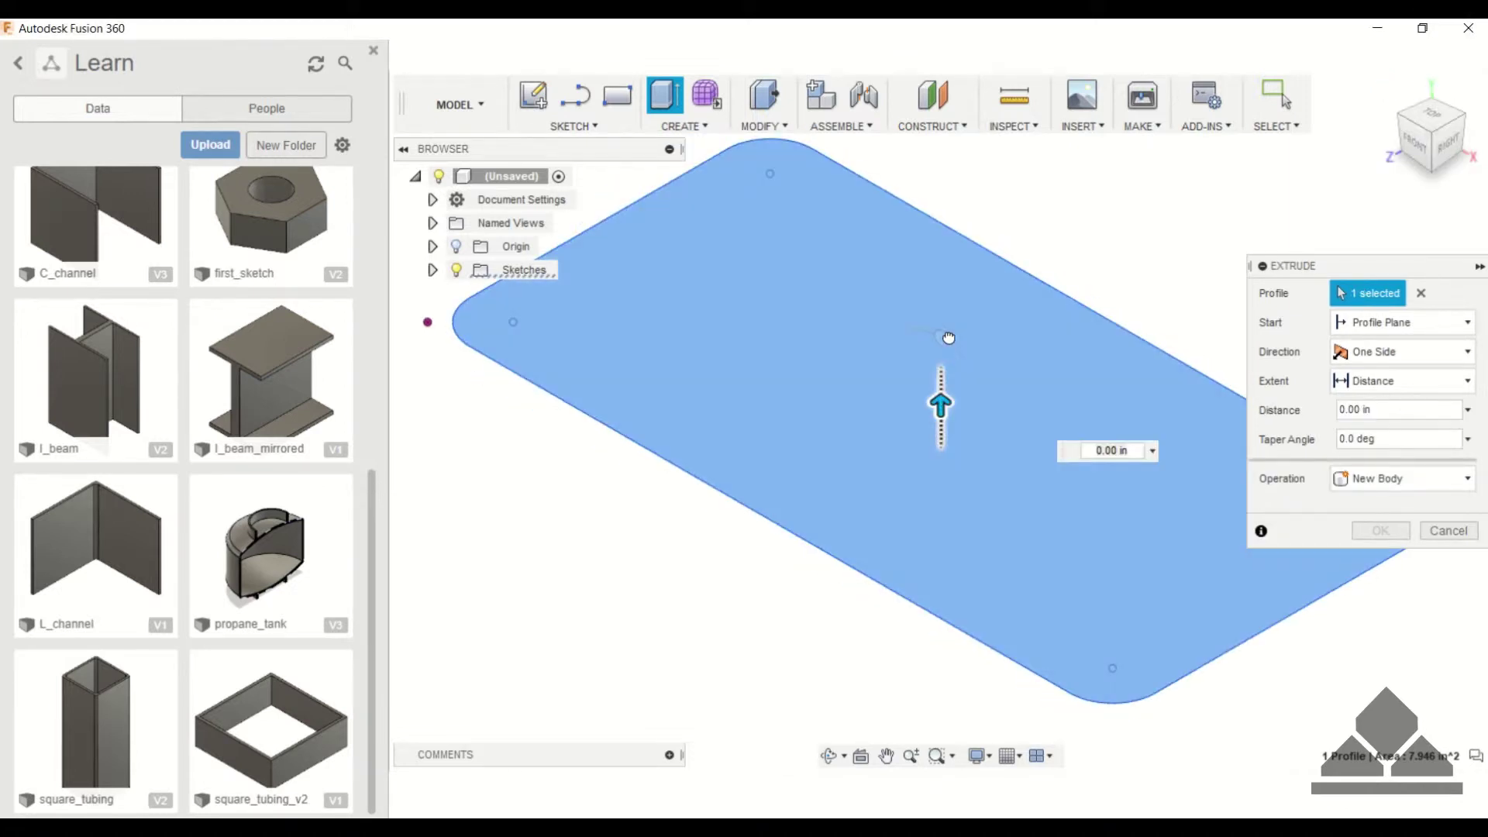
pyautogui.moveTo(947, 353); pyautogui.dragTo(944, 333)
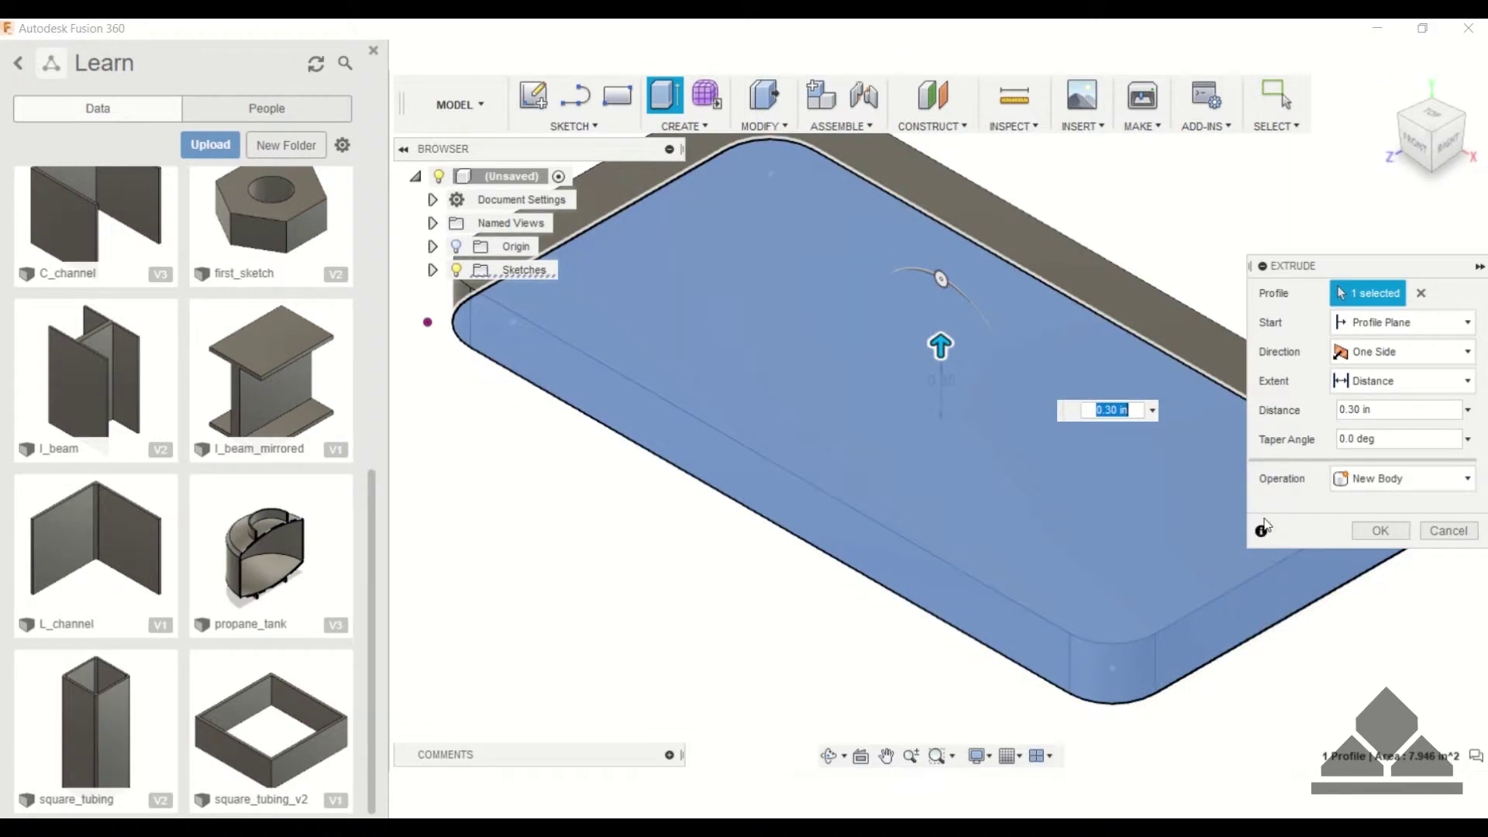
pyautogui.click(1379, 530)
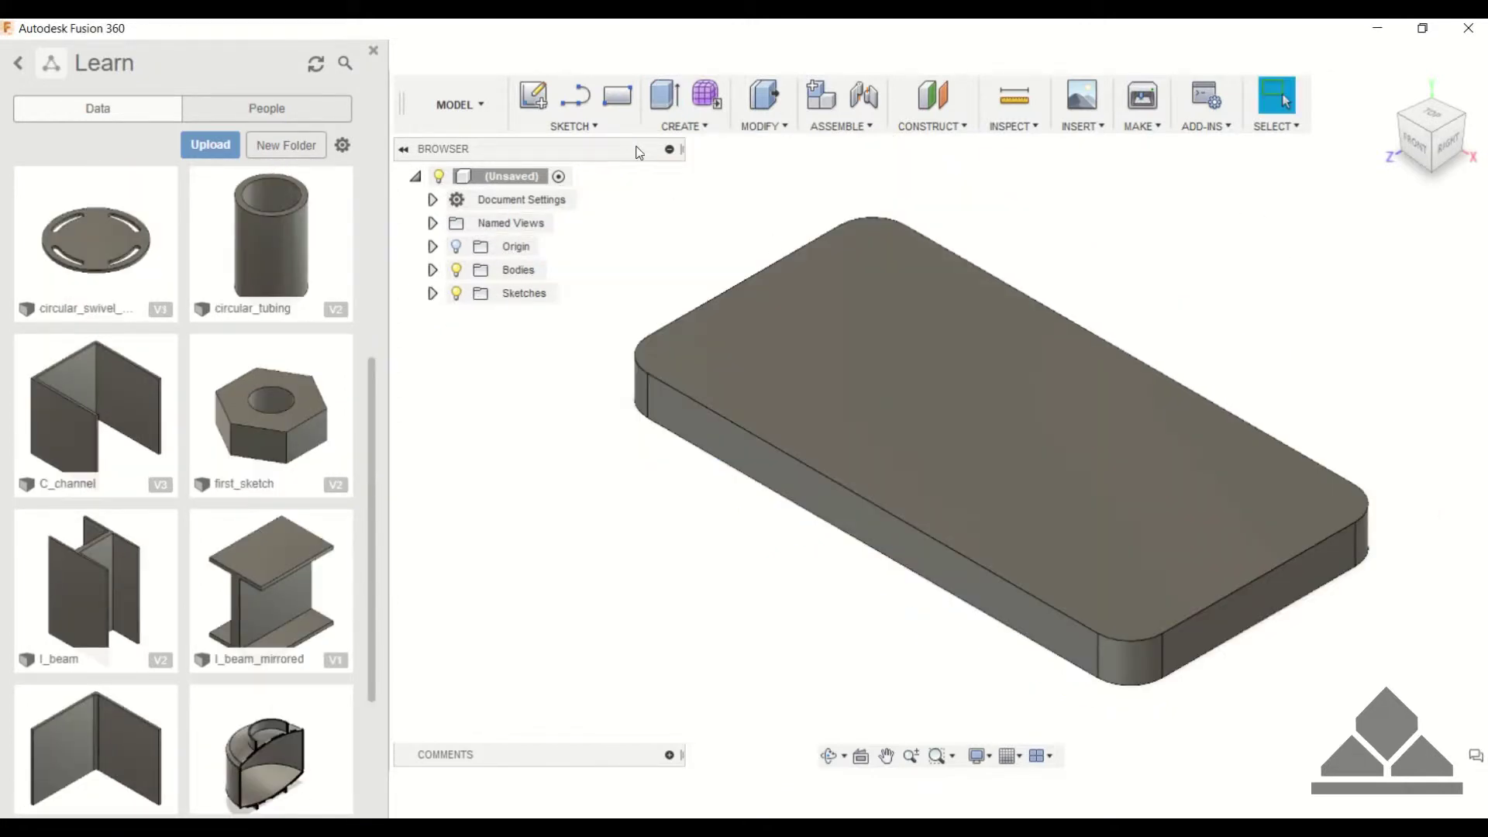
# Start a Modify fillet and select the plate's top and bottom edge chains
pyautogui.click(696, 129)
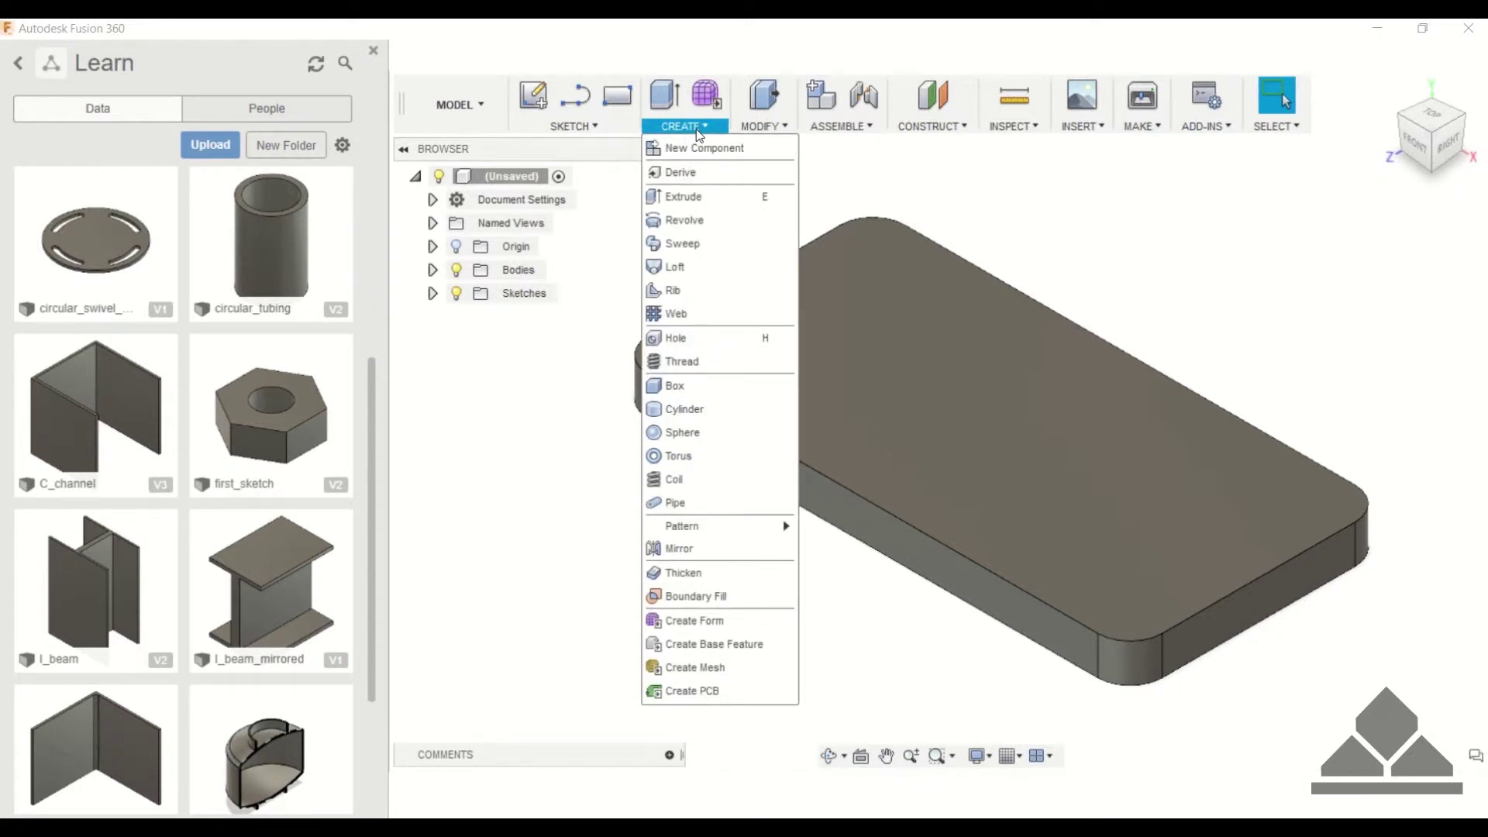
pyautogui.click(773, 129)
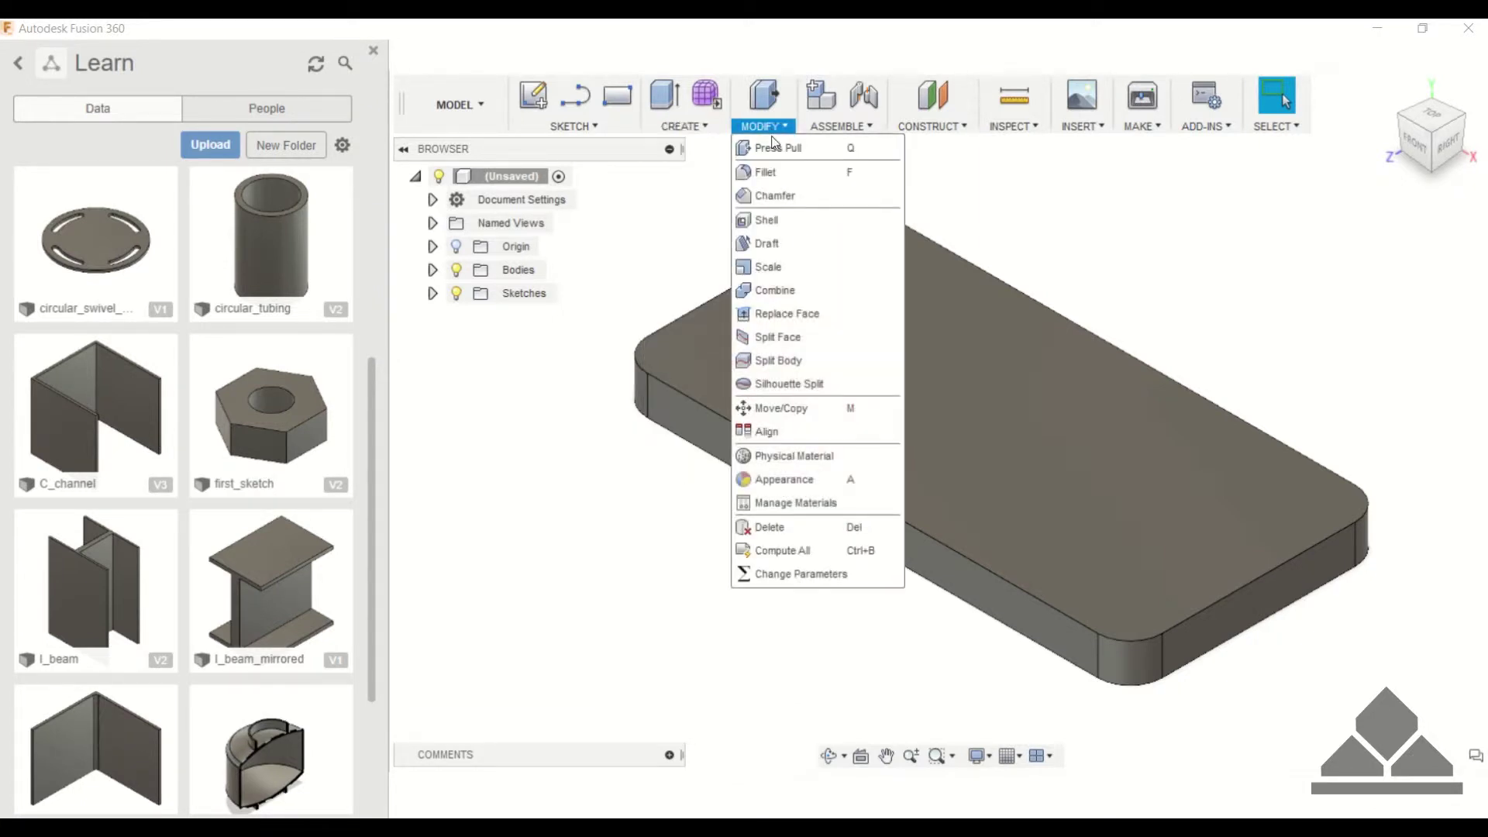
pyautogui.moveTo(783, 175)
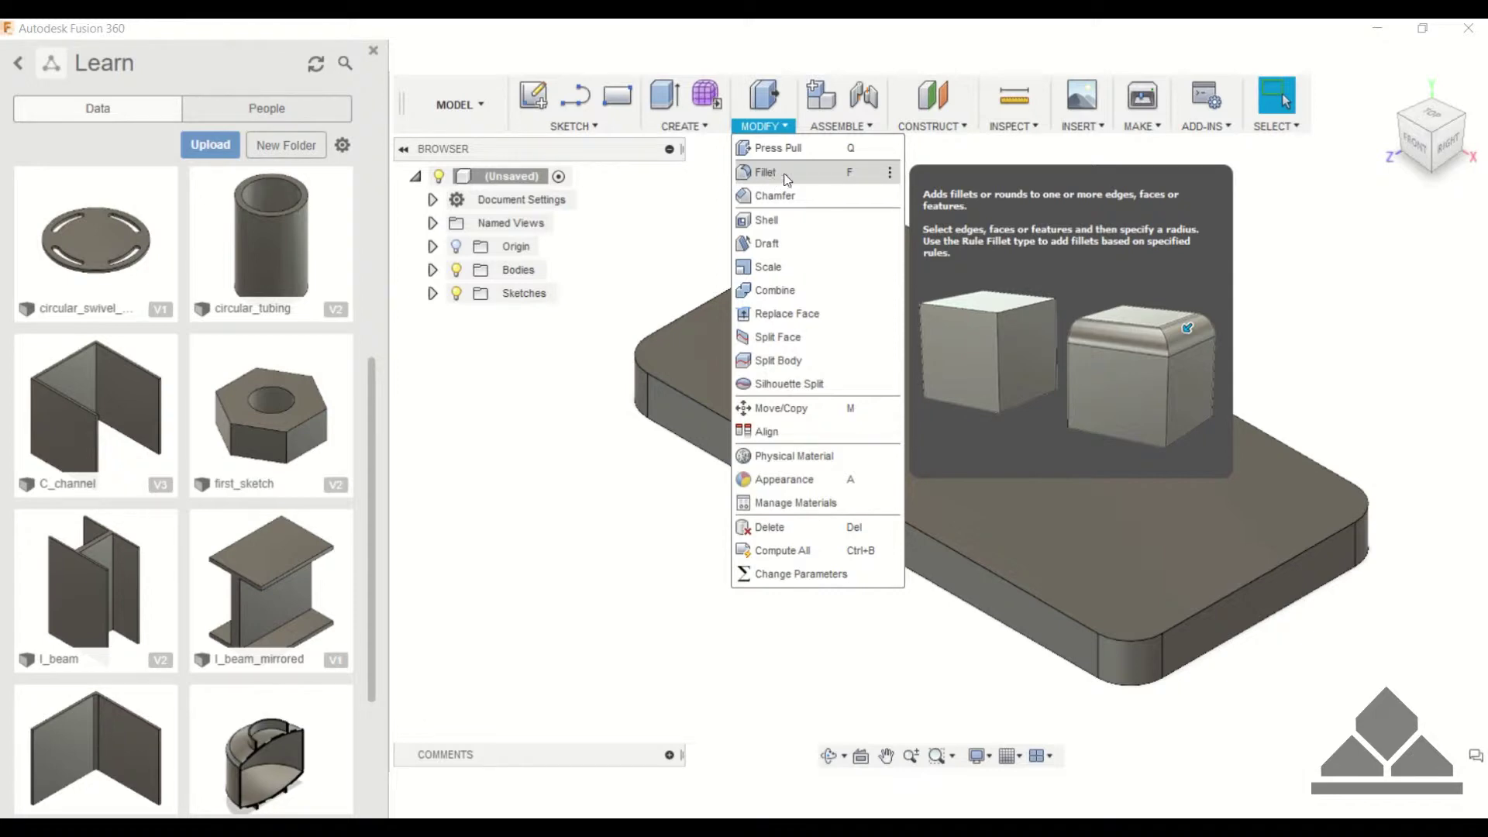
pyautogui.click(849, 172)
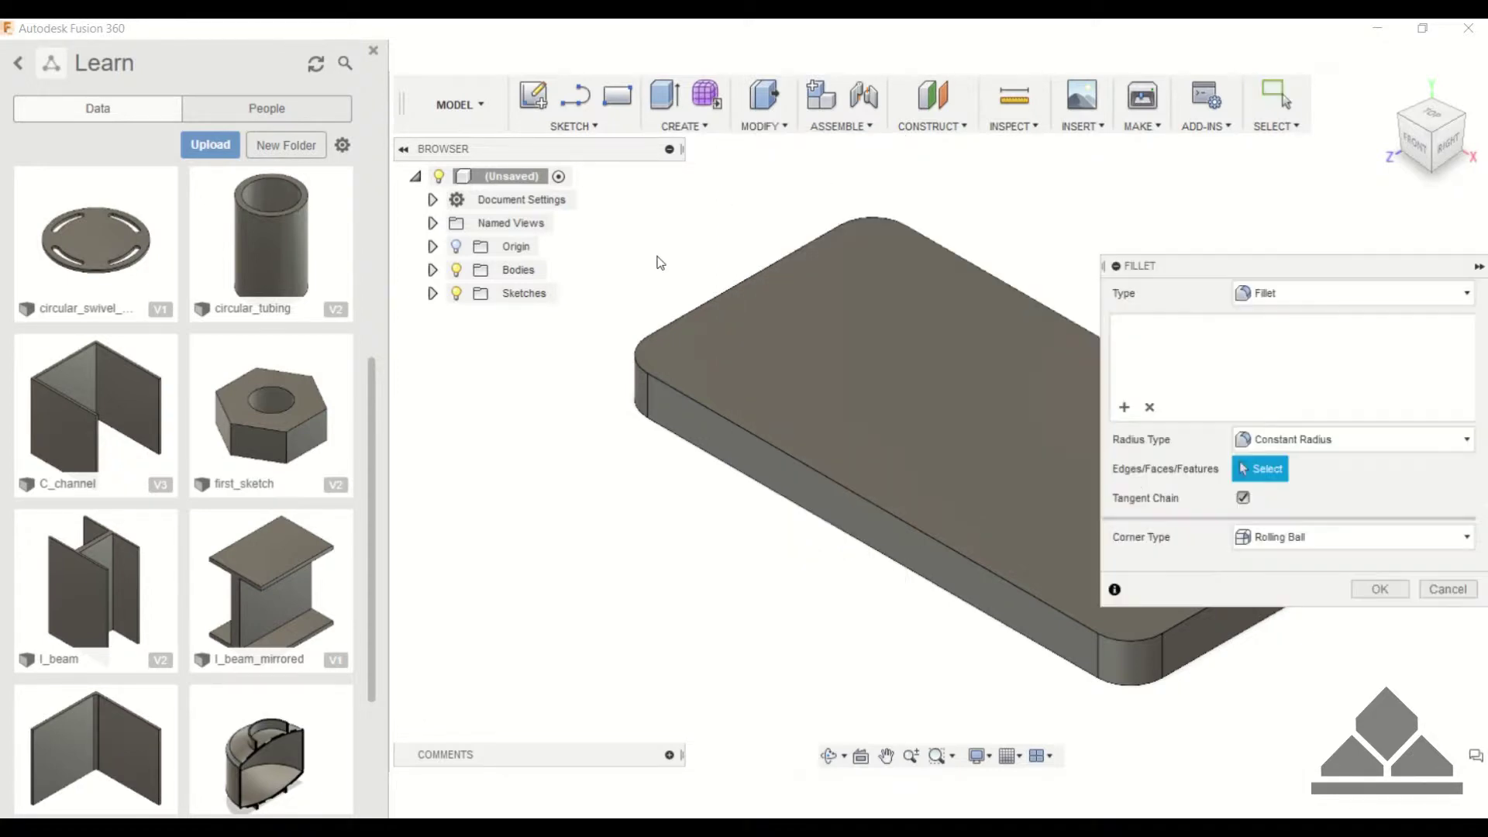
pyautogui.click(741, 428)
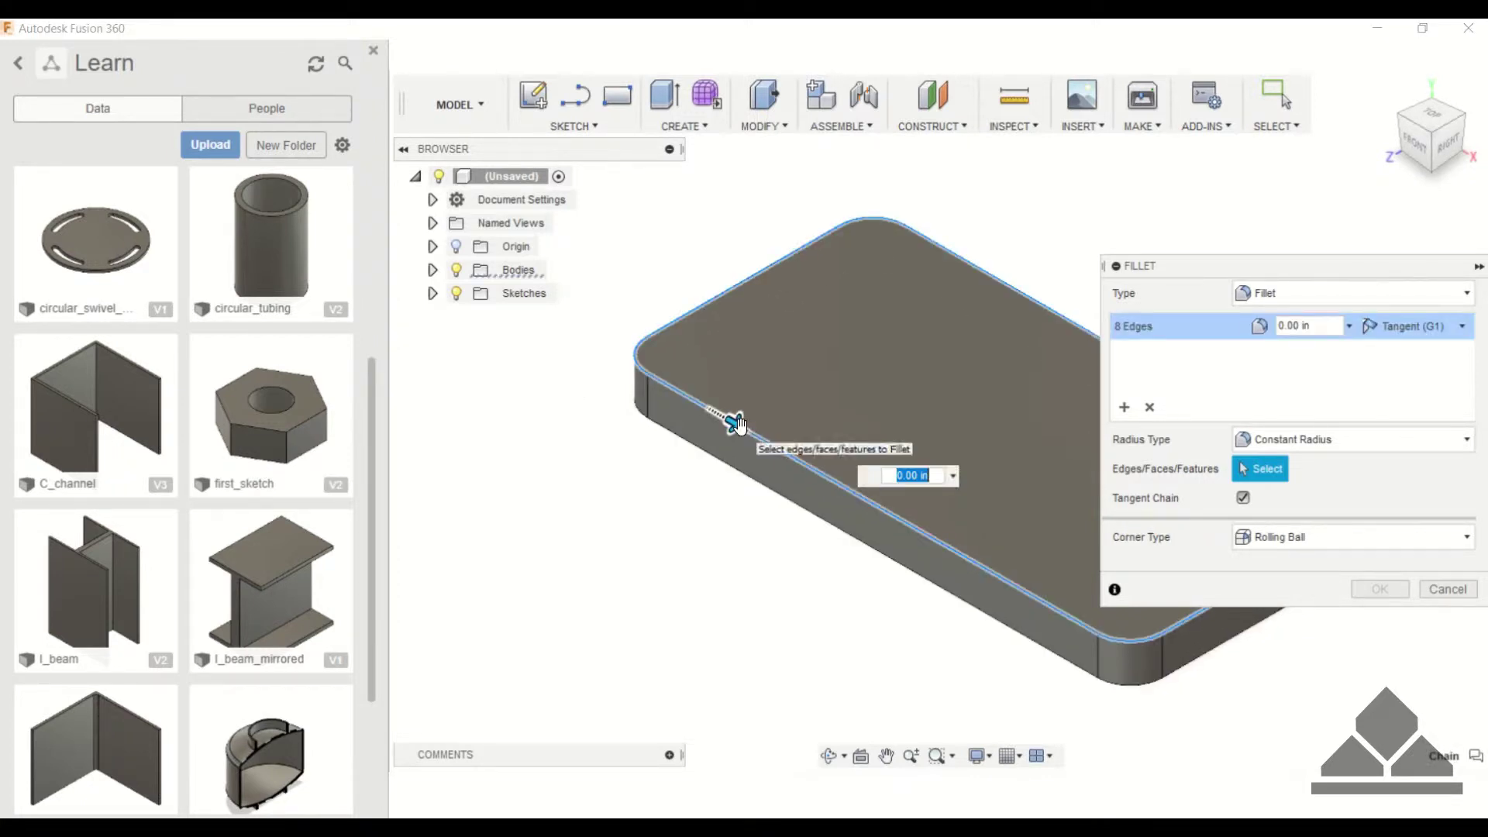
pyautogui.click(764, 496)
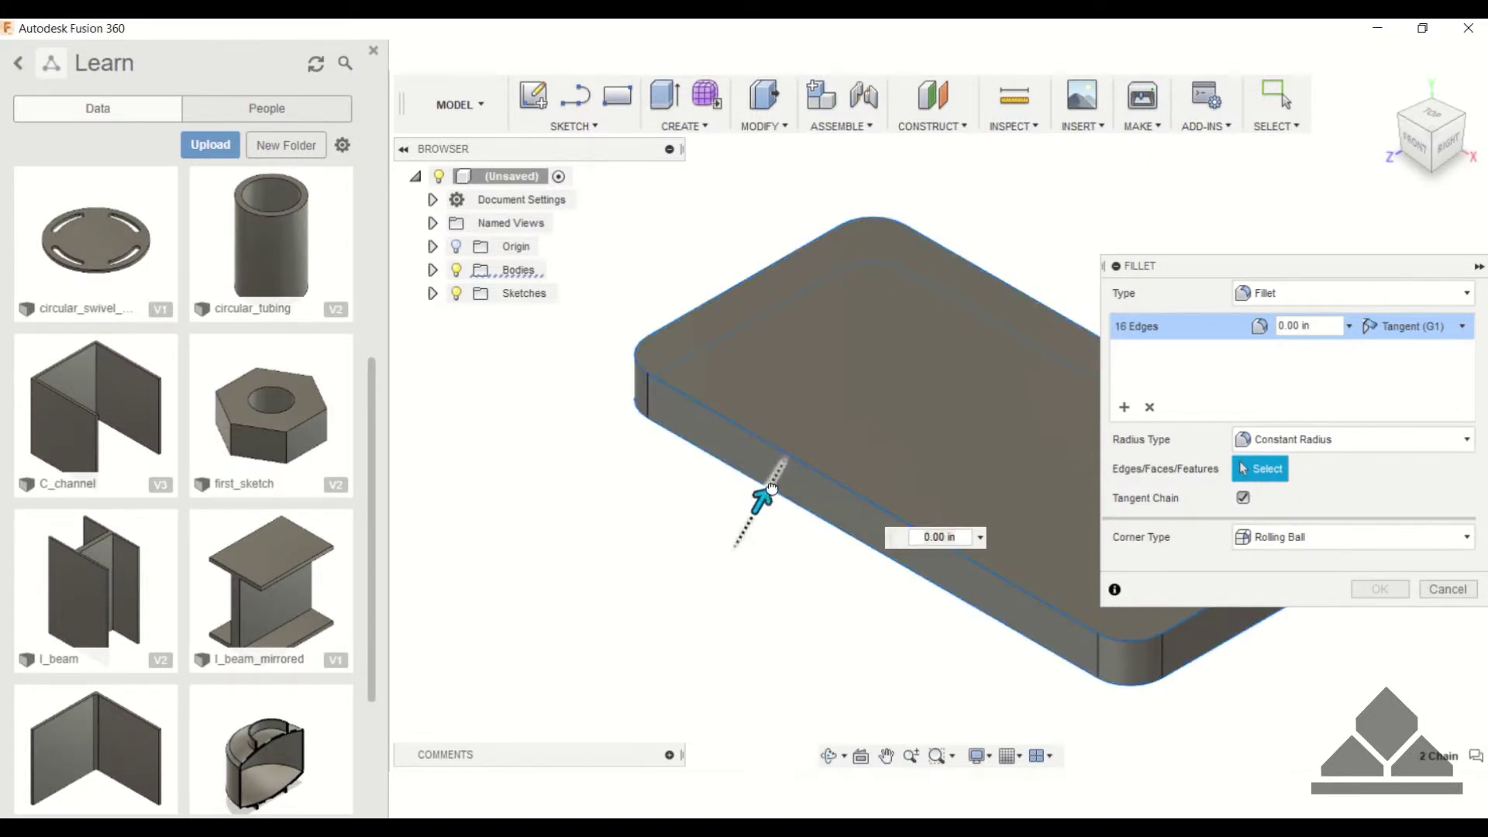
pyautogui.moveTo(774, 486); pyautogui.dragTo(778, 481)
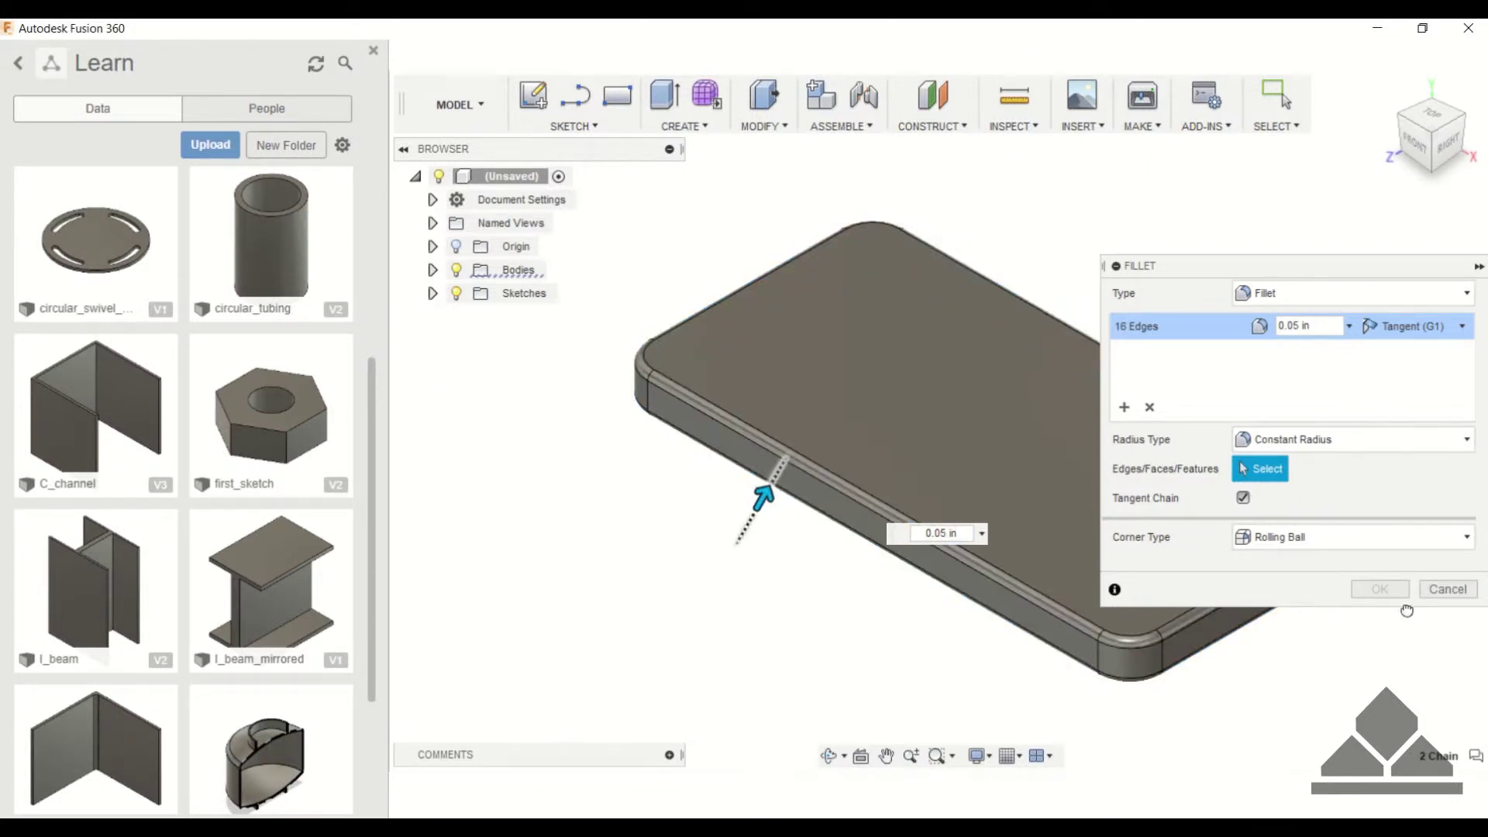
# Try fillet radii 0.3 and 1, then settle on 0.05 in and apply the fillet
pyautogui.write('0.3')
pyautogui.press('Return')
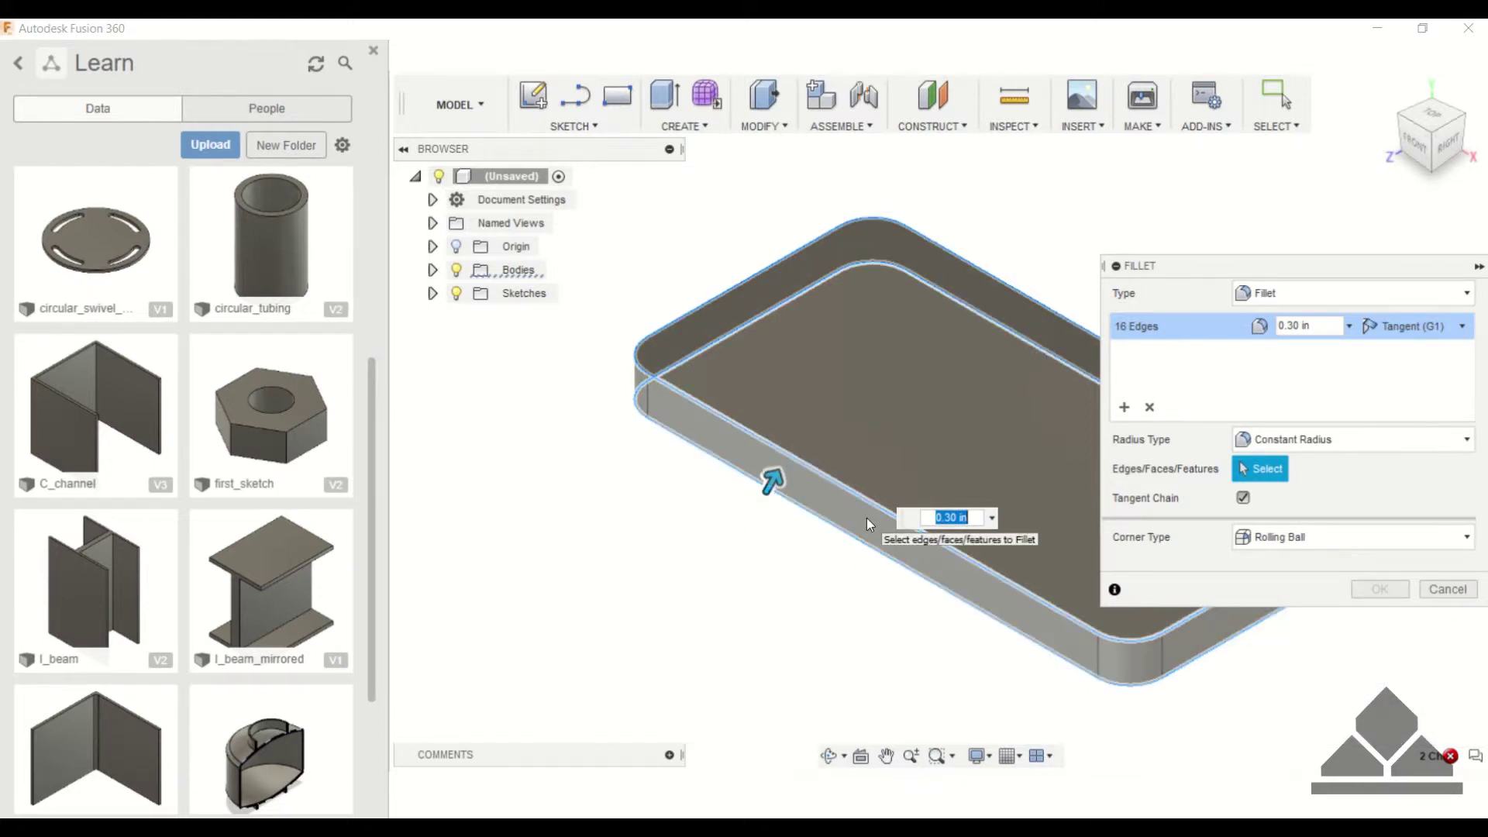
pyautogui.write('1')
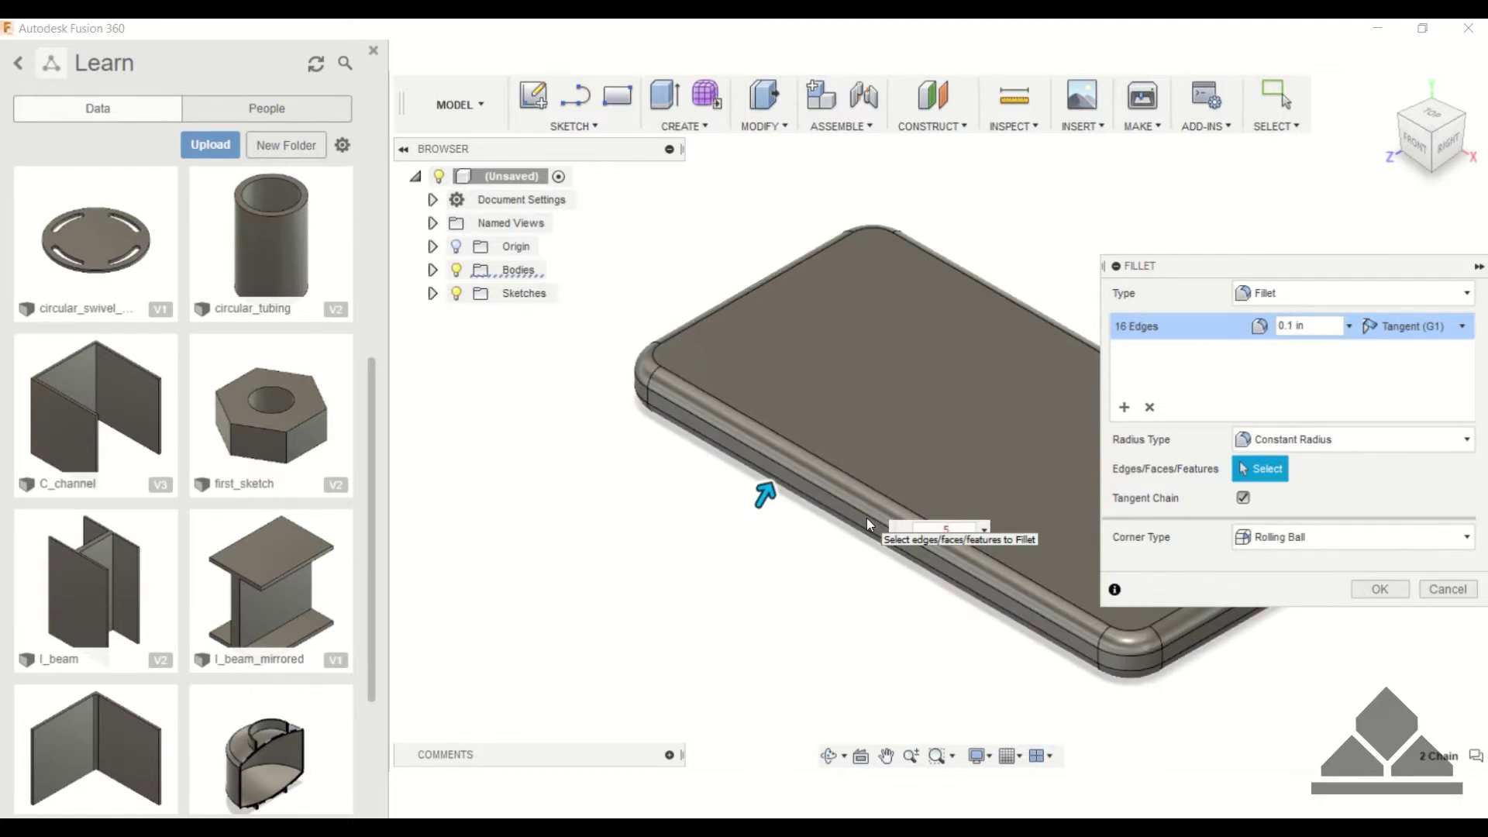
pyautogui.write('.05')
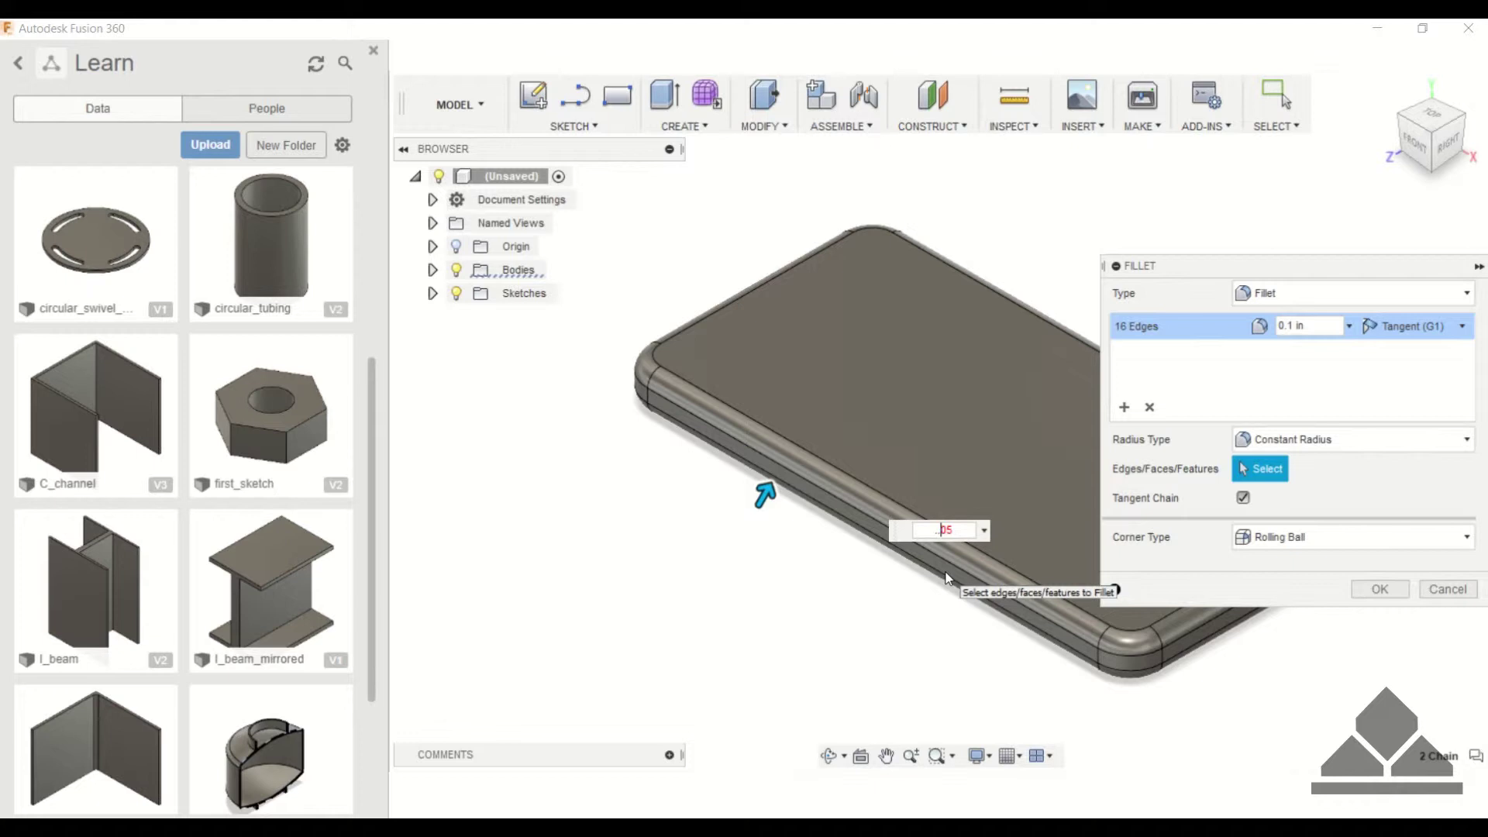
pyautogui.press('Return')
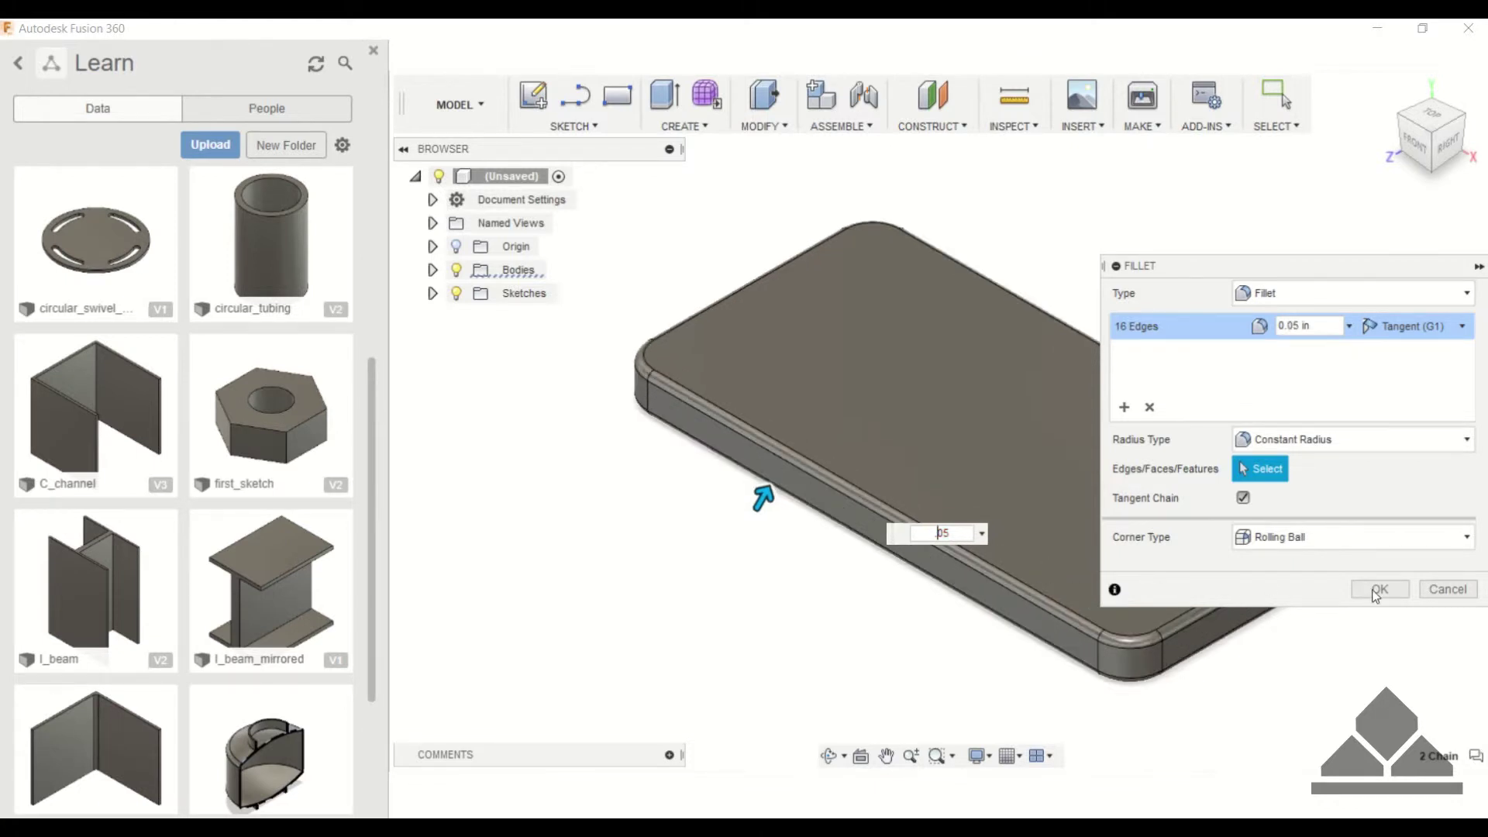
pyautogui.click(1400, 591)
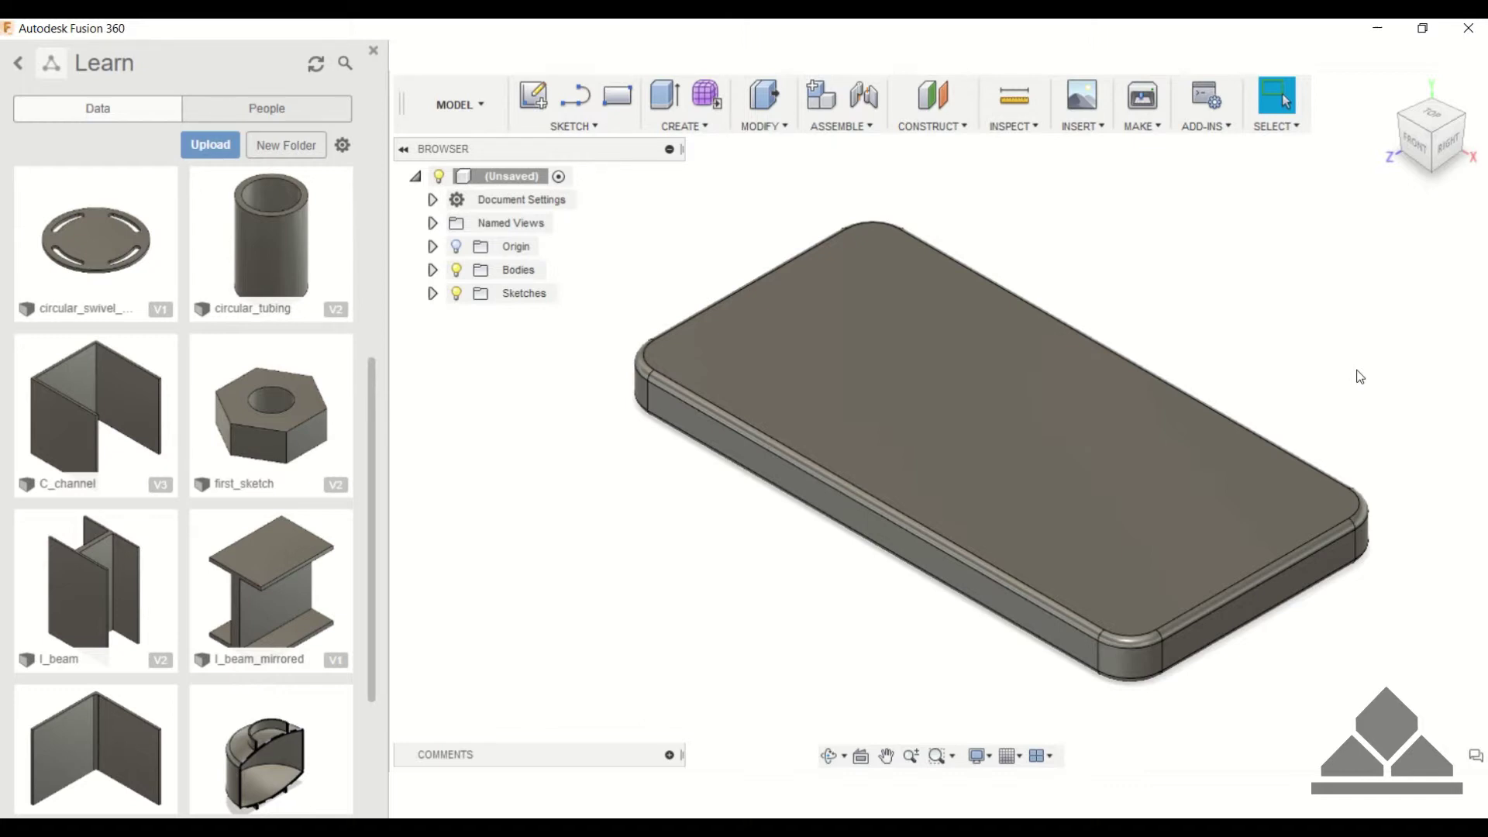
# Undo the fillet and chamfer the plate's top edge chain at 0.10 in
pyautogui.hotkey('ctrl', 'z')
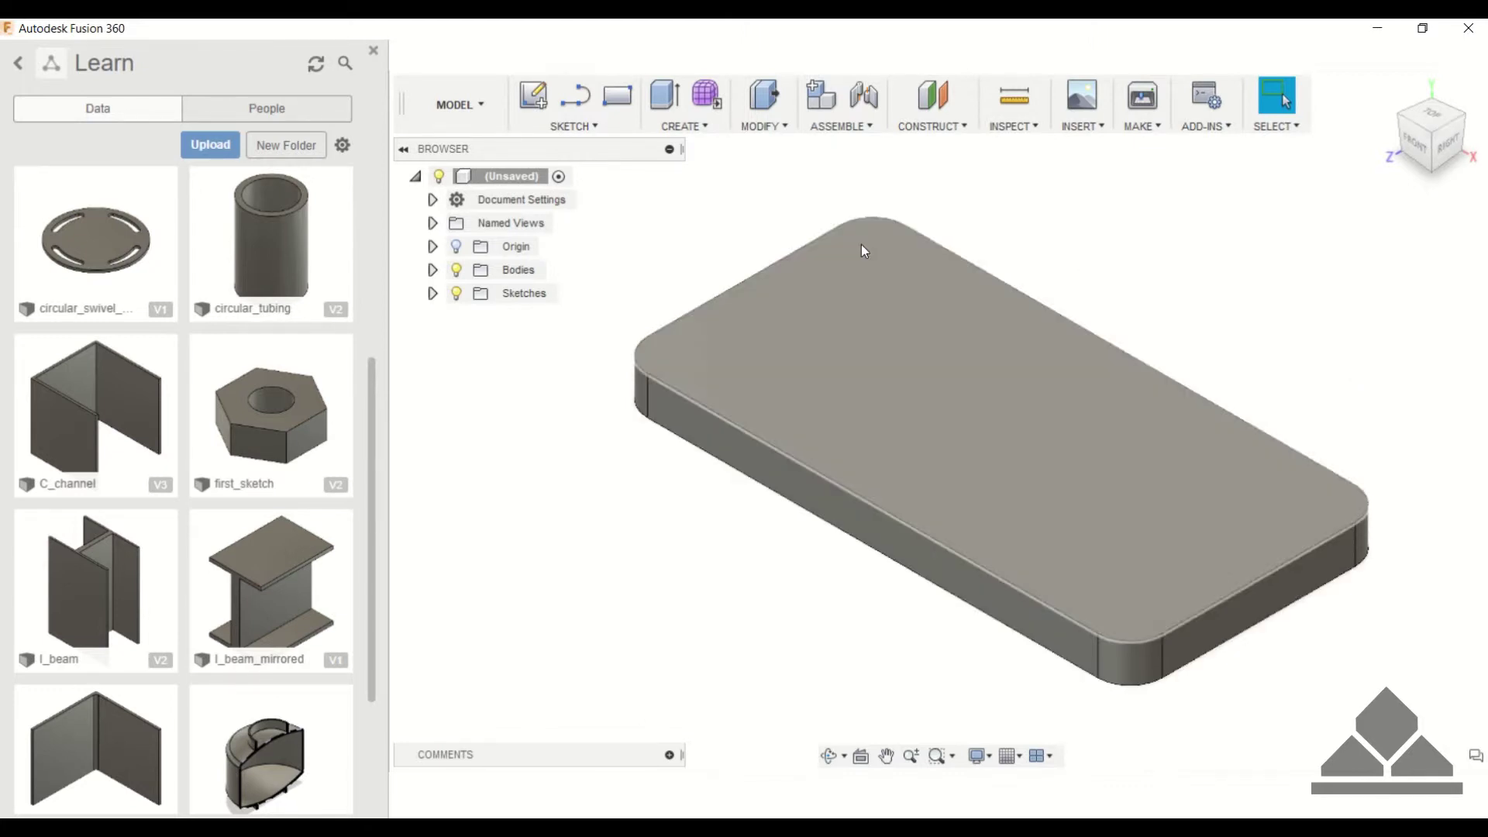
pyautogui.click(778, 126)
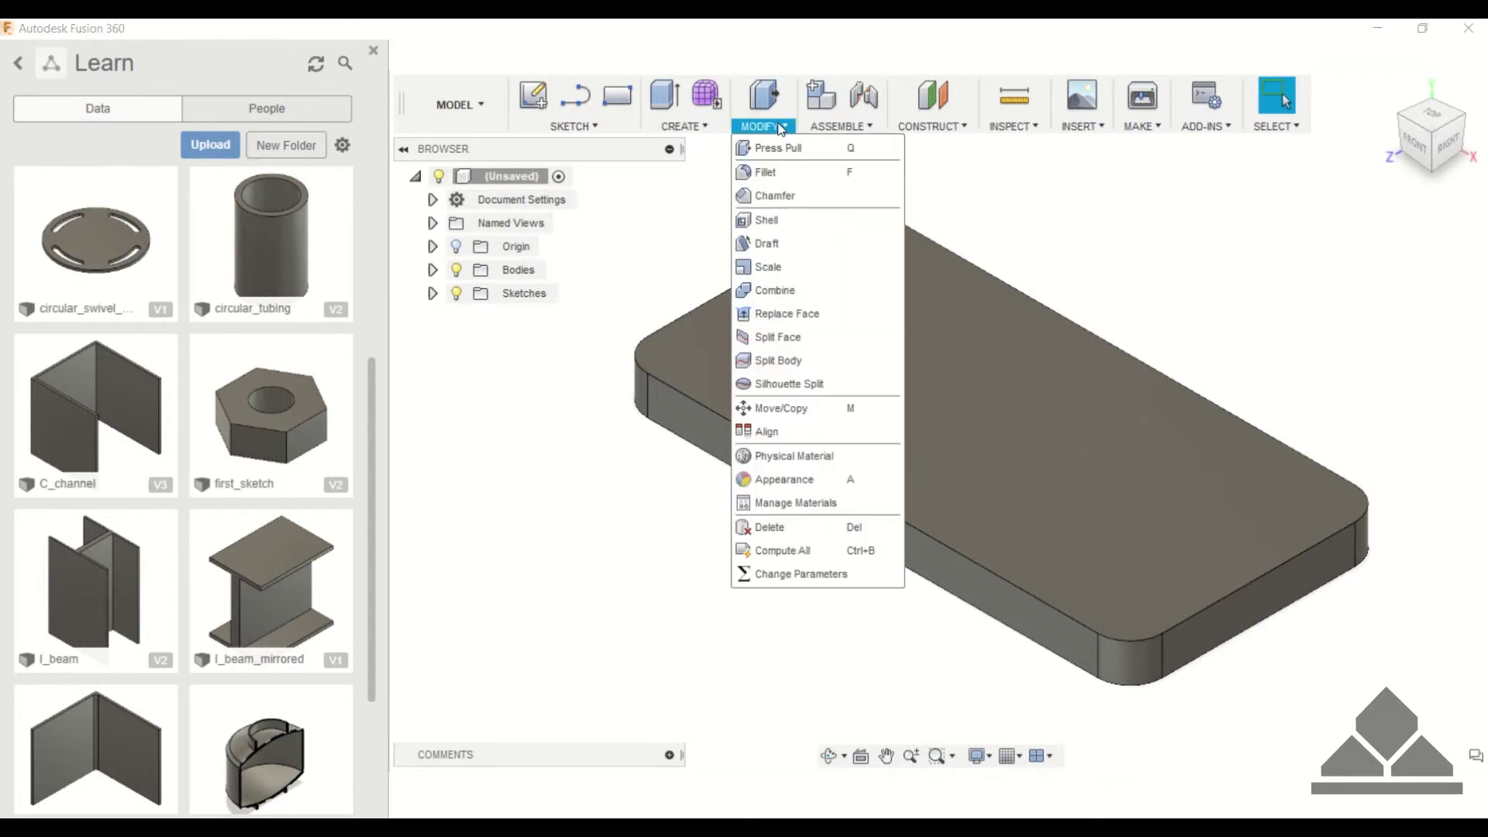
pyautogui.click(772, 196)
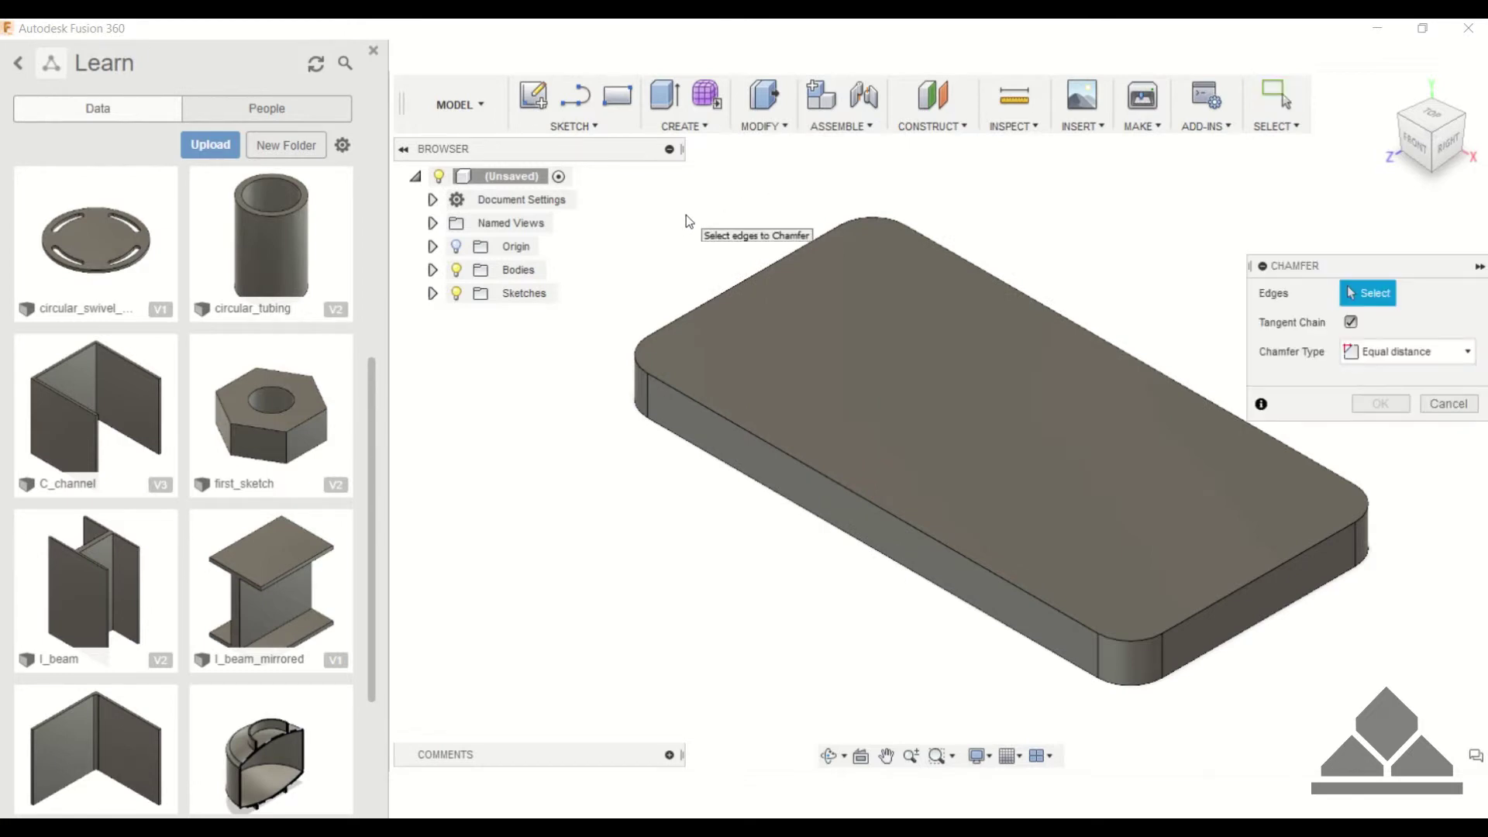
pyautogui.click(722, 419)
pyautogui.moveTo(722, 419)
pyautogui.mouseDown()
pyautogui.moveTo(711, 411)
pyautogui.moveTo(728, 421)
pyautogui.mouseUp()
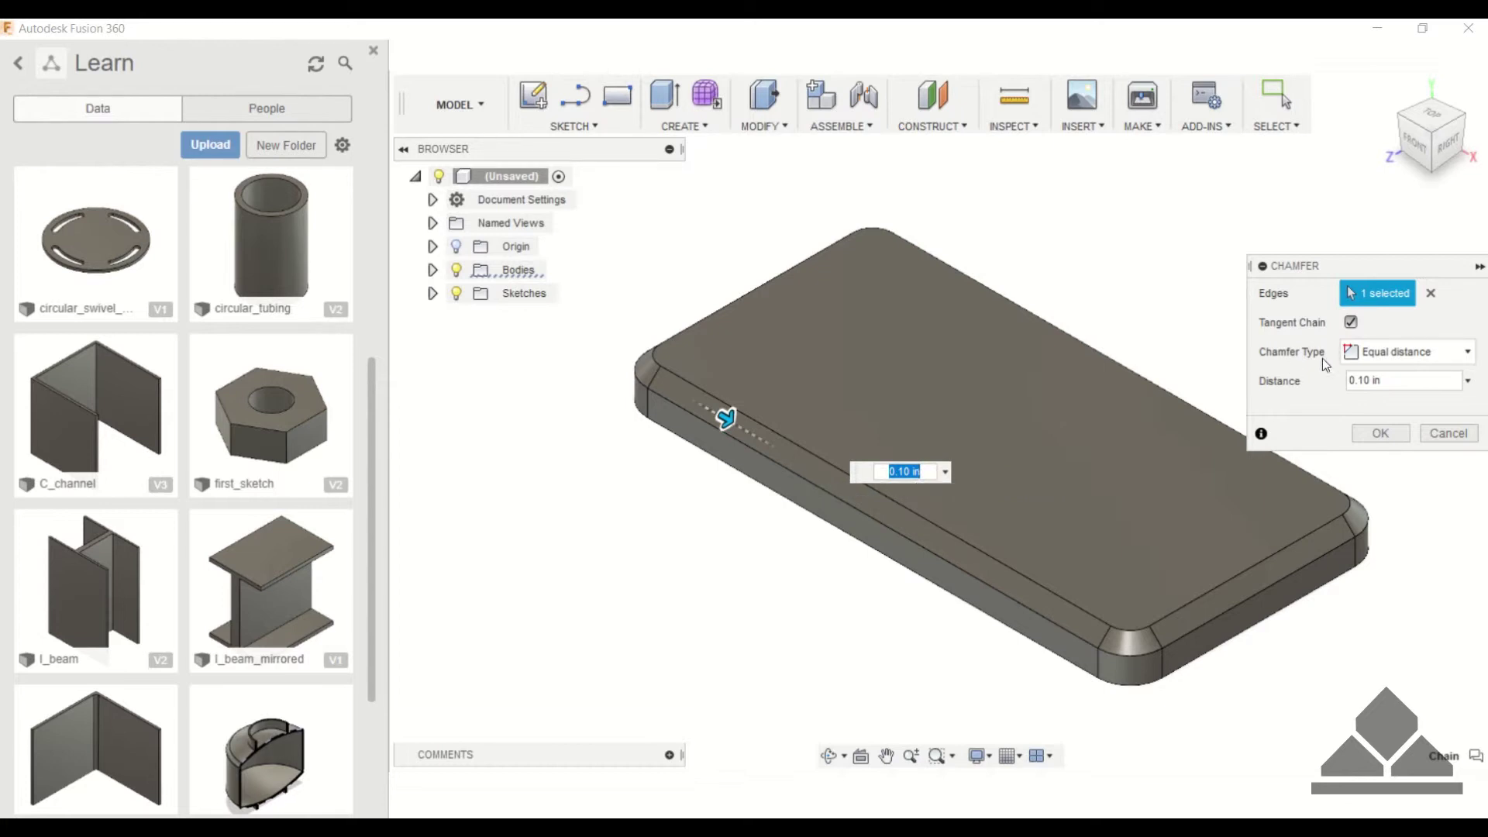
# Switch to a two-distance chamfer and set one distance to 0.15 in
pyautogui.click(1404, 359)
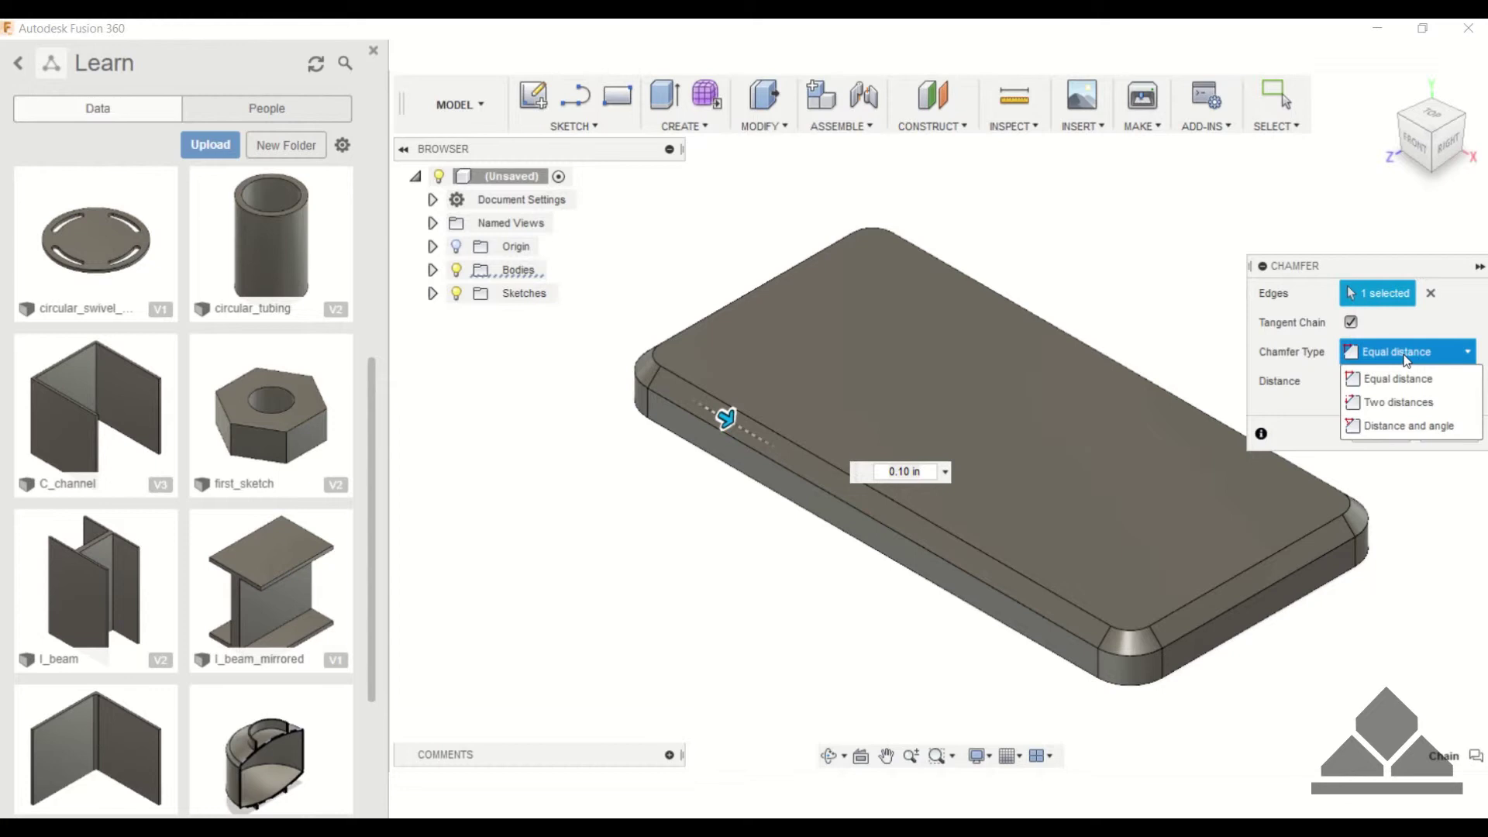
pyautogui.click(1397, 402)
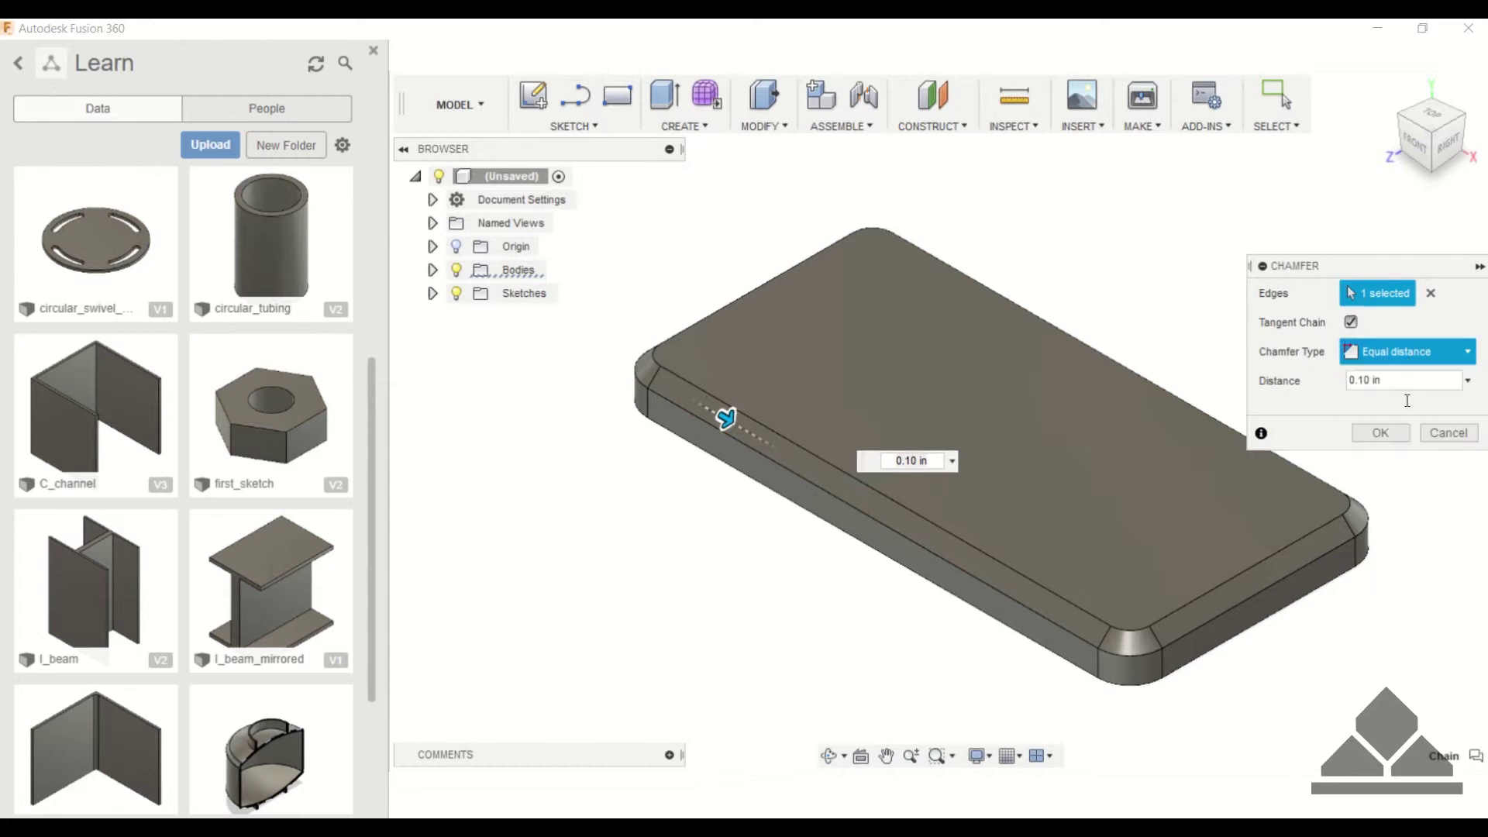
pyautogui.click(1451, 147)
pyautogui.keyDown('shift'); pyautogui.moveTo(823, 349); pyautogui.dragTo(772, 396, button='middle'); pyautogui.keyUp('shift')
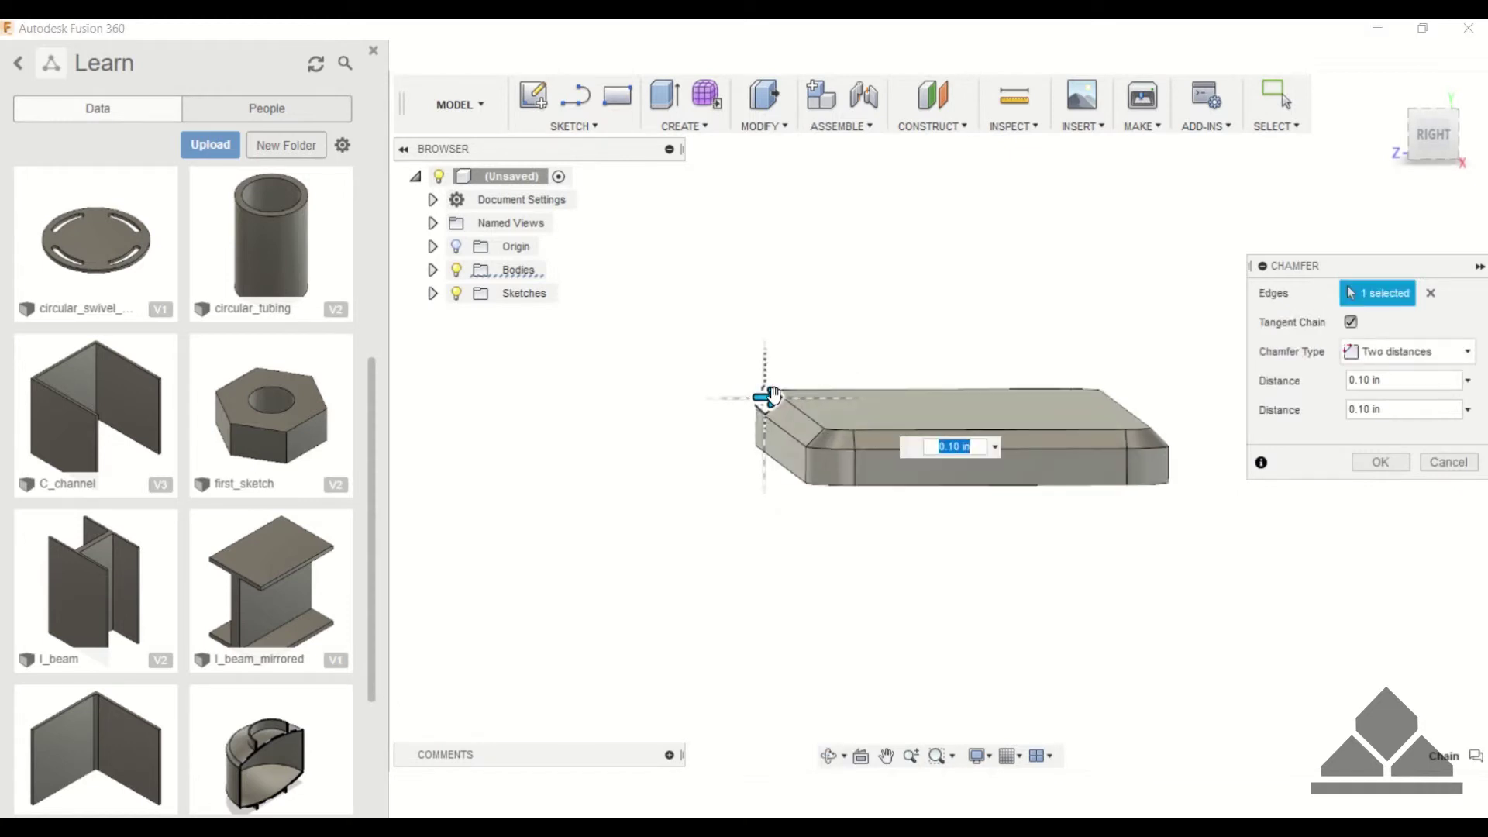
pyautogui.moveTo(792, 396); pyautogui.dragTo(718, 409)
pyautogui.scroll(4, 765, 376)
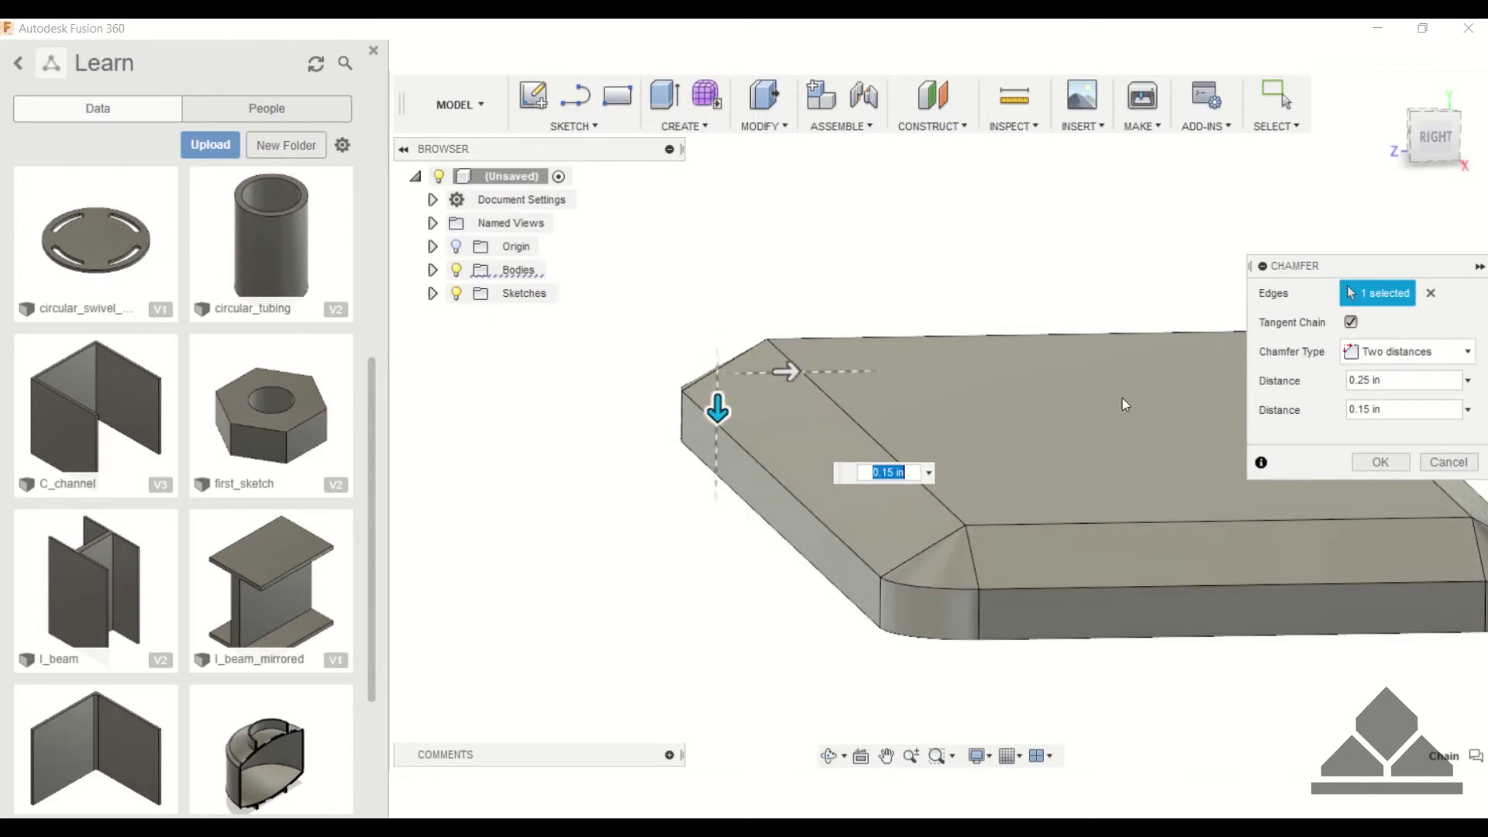
# Try a distance-and-angle chamfer at 30 degrees, then return to equal distance
pyautogui.click(1383, 361)
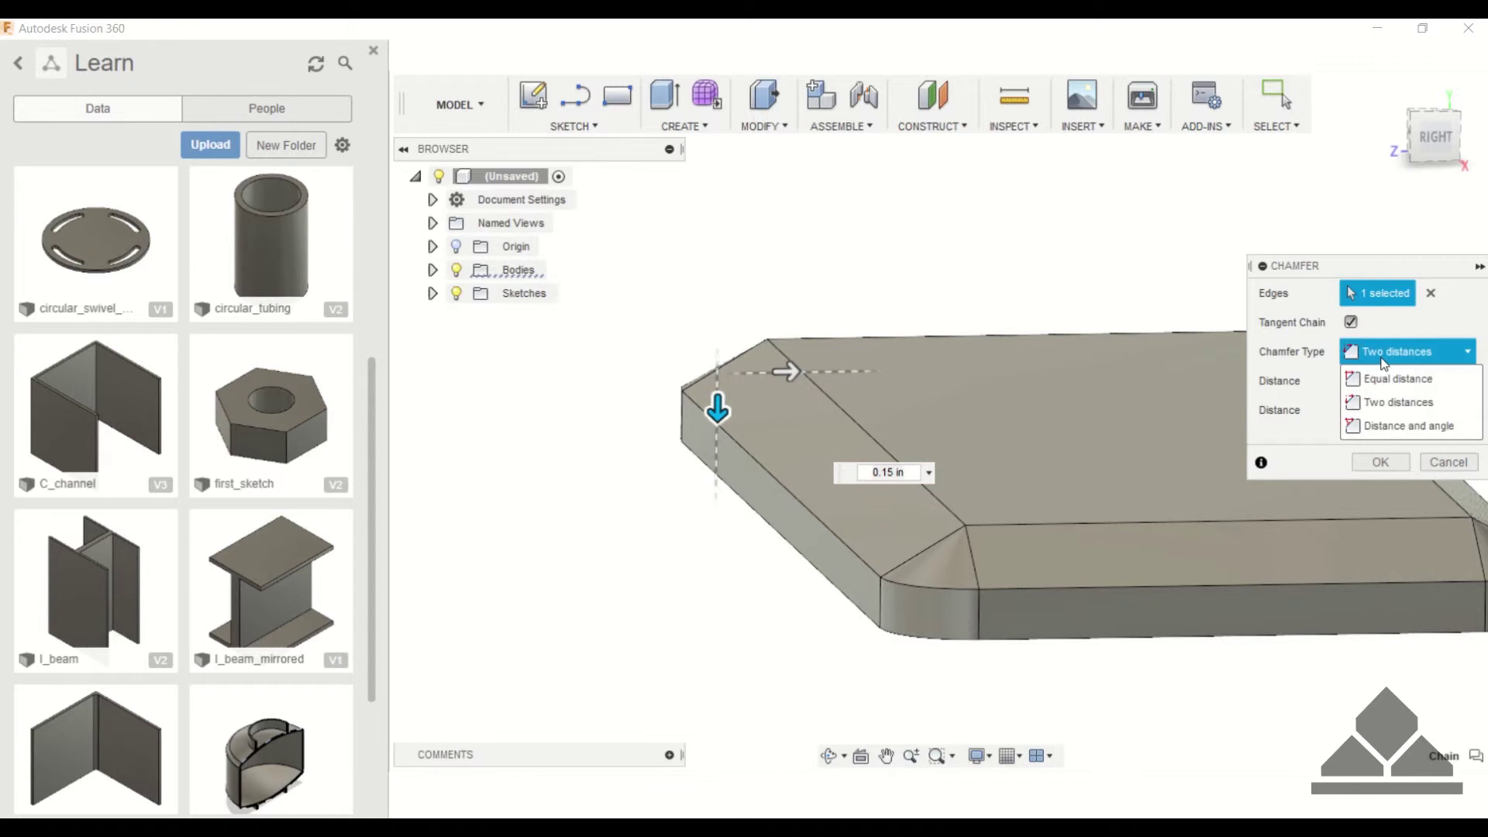
pyautogui.click(1396, 426)
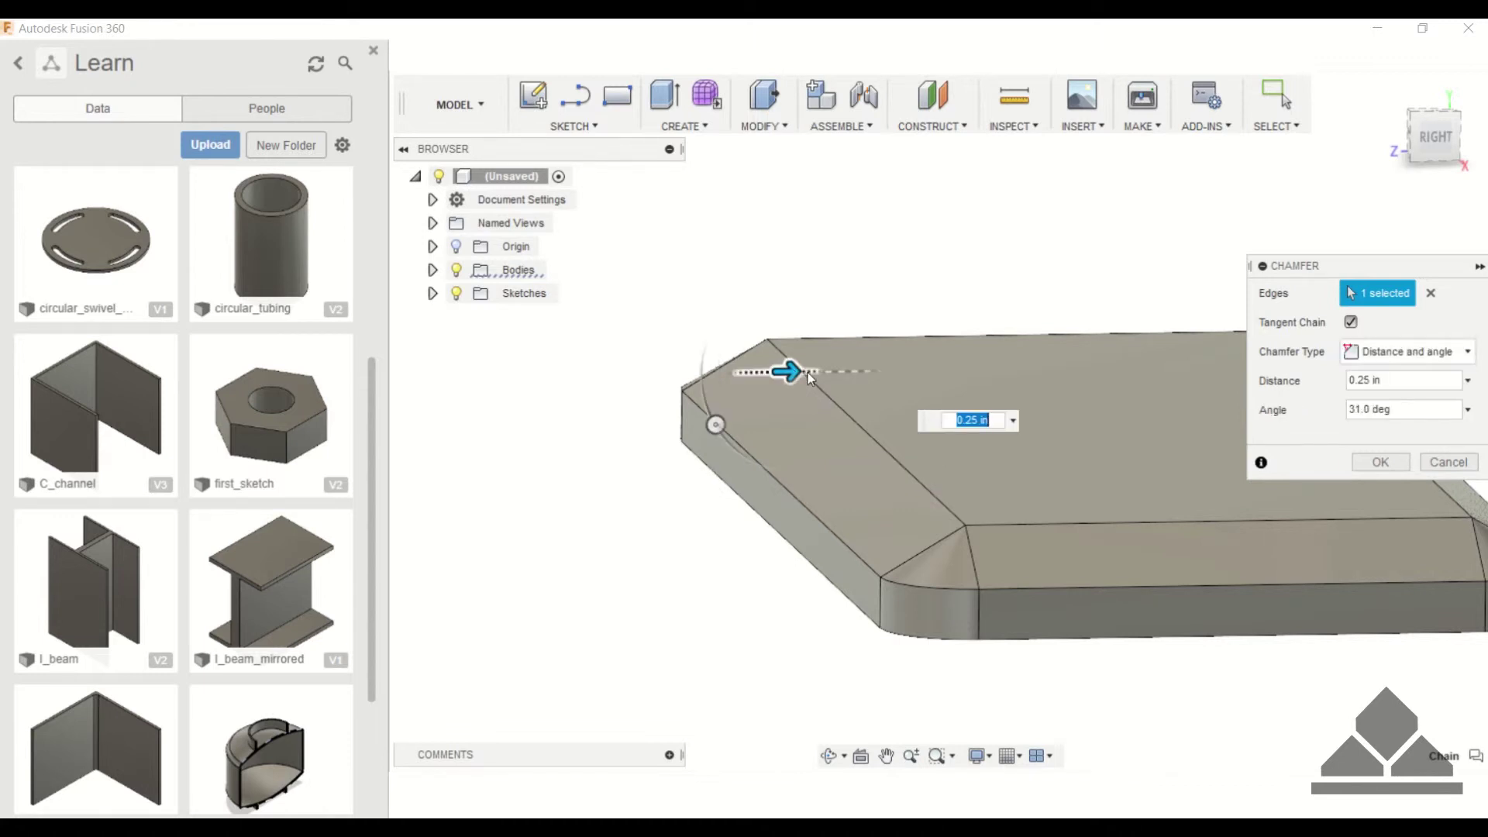
pyautogui.moveTo(810, 377); pyautogui.dragTo(762, 386)
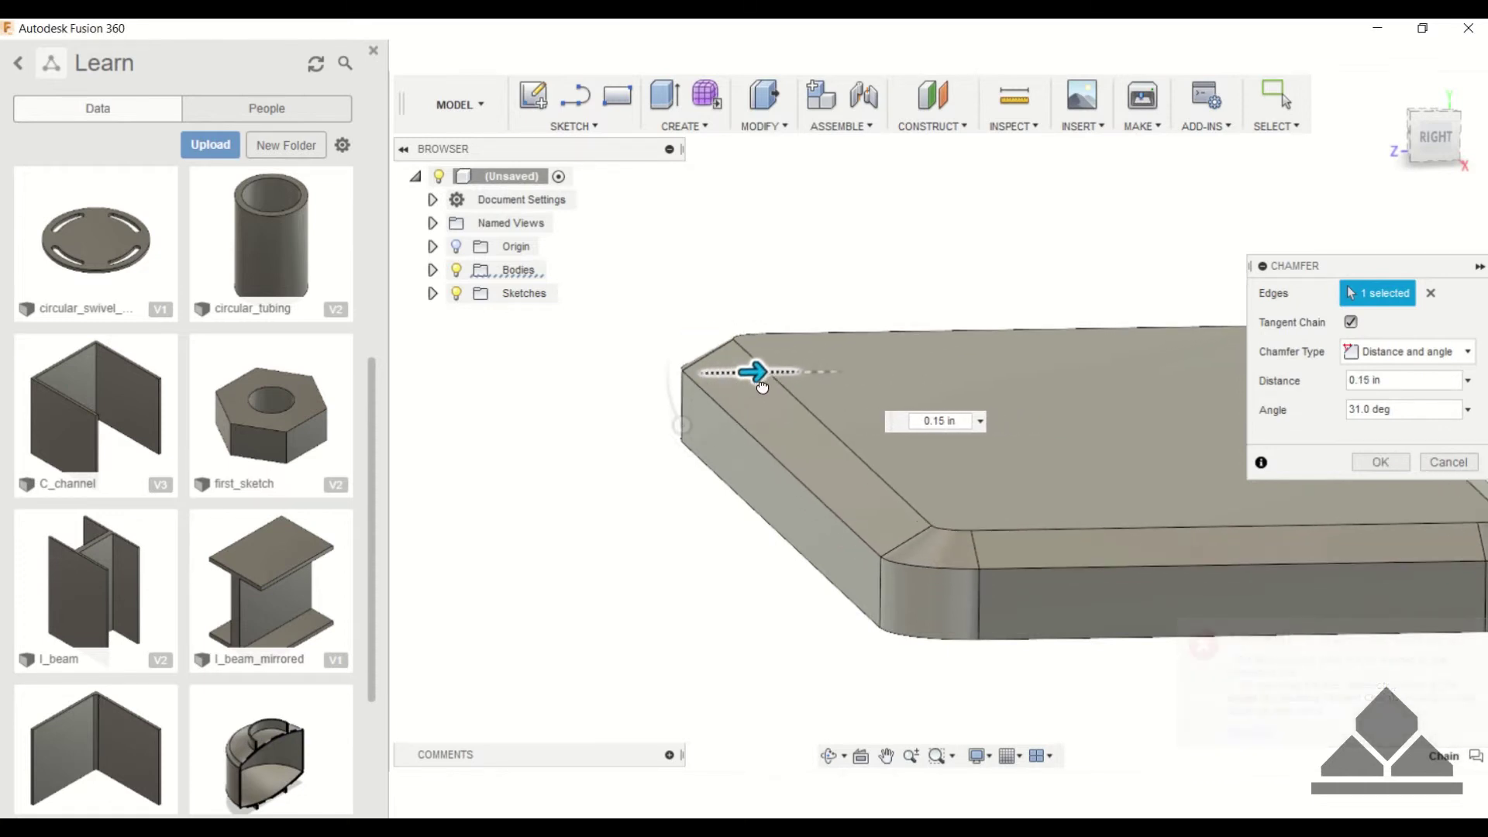
pyautogui.moveTo(681, 425)
pyautogui.mouseDown()
pyautogui.moveTo(667, 385)
pyautogui.moveTo(688, 461)
pyautogui.moveTo(681, 424)
pyautogui.mouseUp()
pyautogui.click(1406, 351)
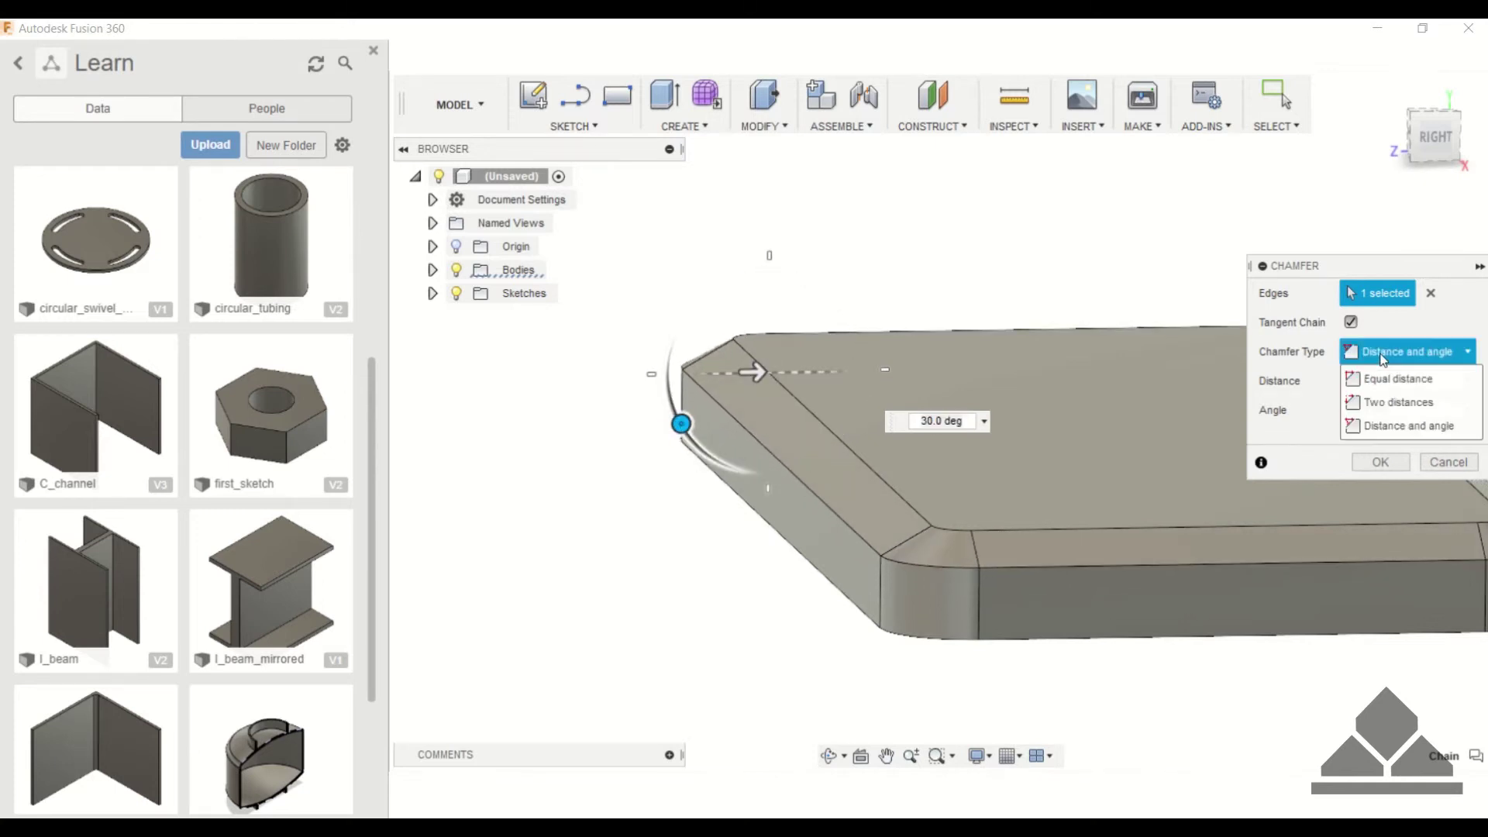
pyautogui.click(1388, 379)
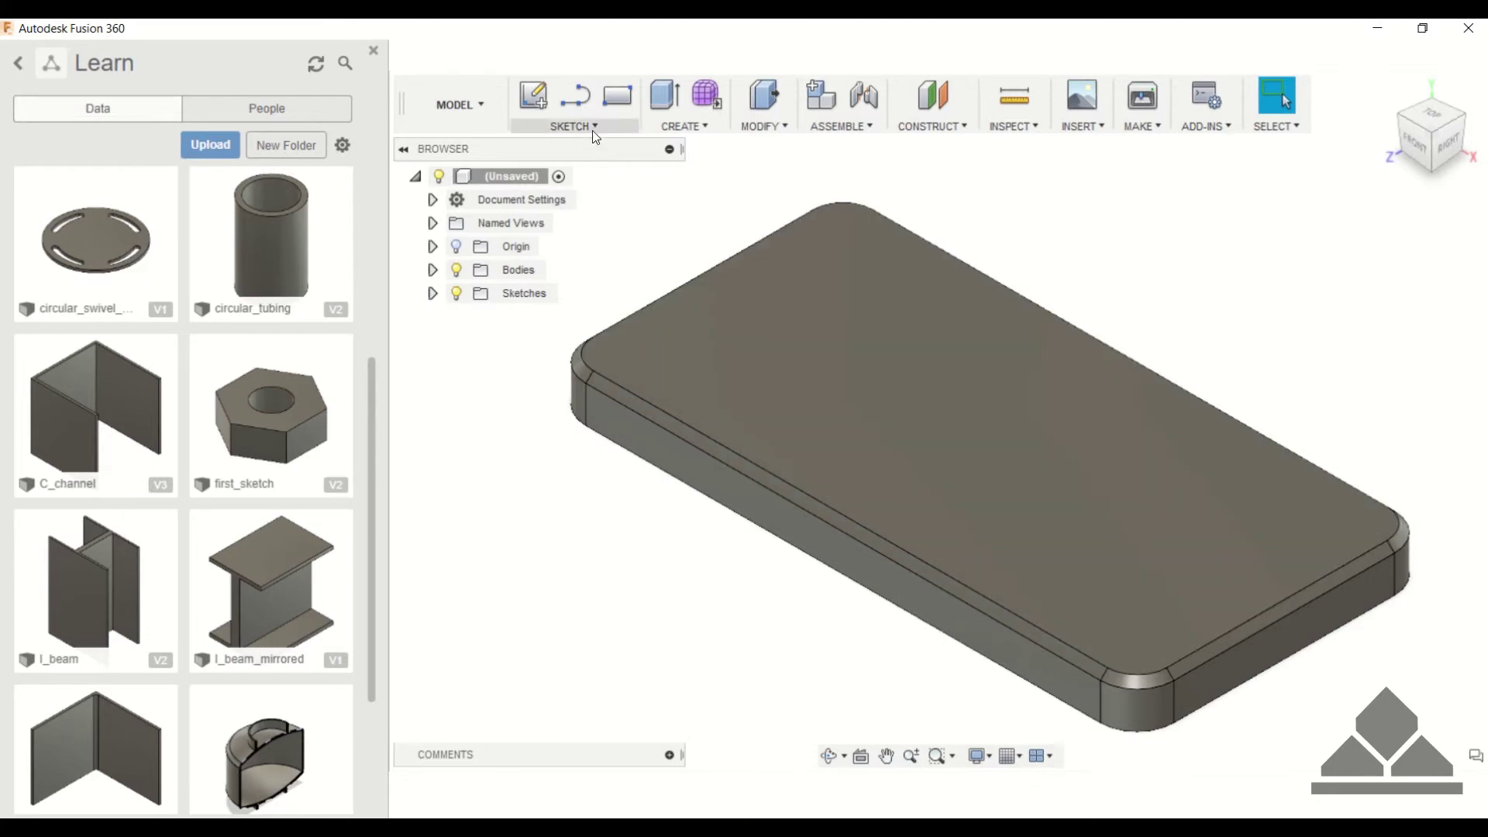
# Start a sketch on the plate's top face and draw a circle at its centre
pyautogui.click(594, 128)
pyautogui.click(592, 141)
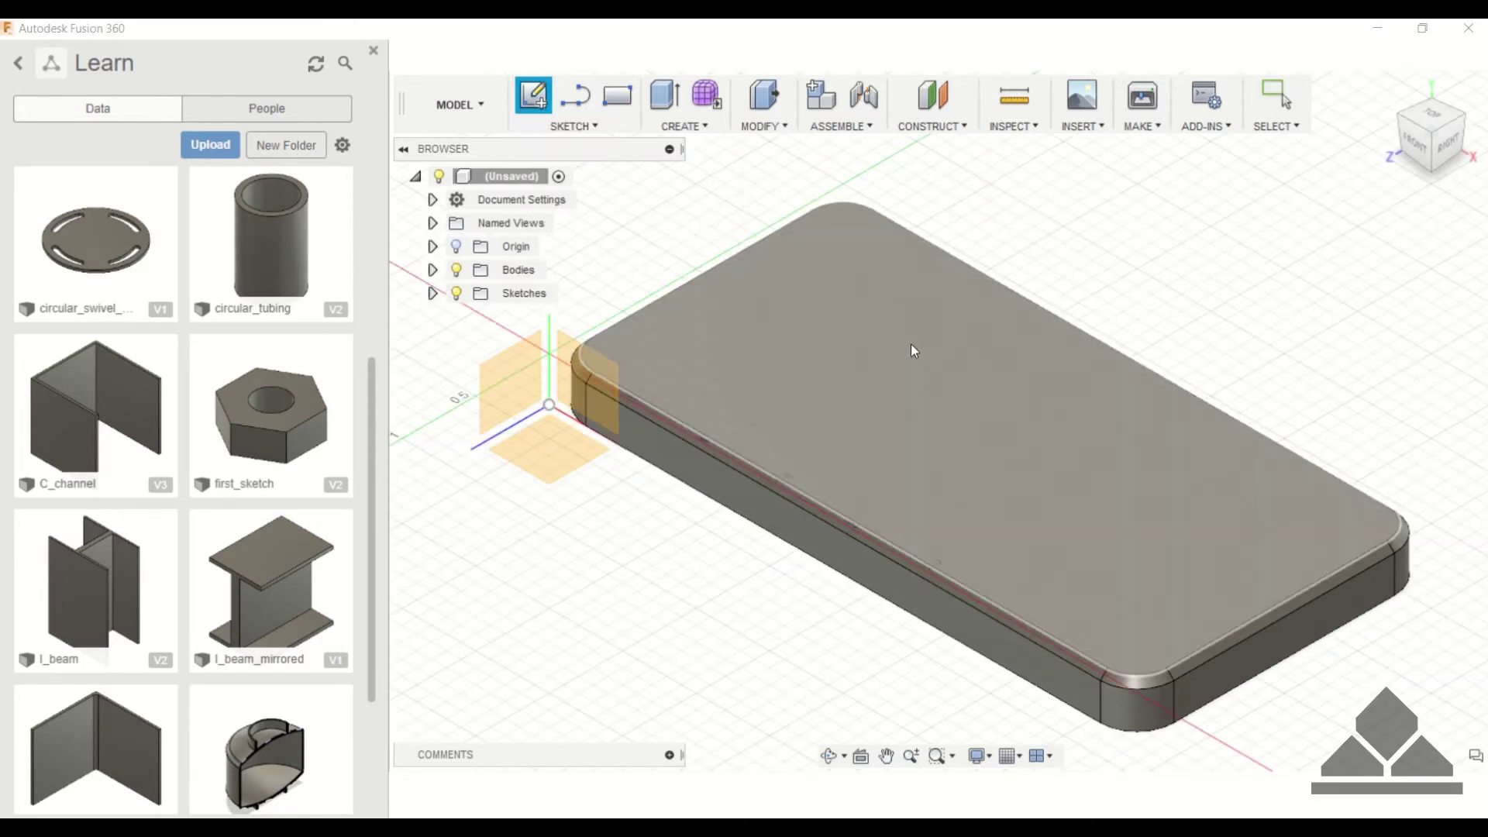
pyautogui.click(911, 345)
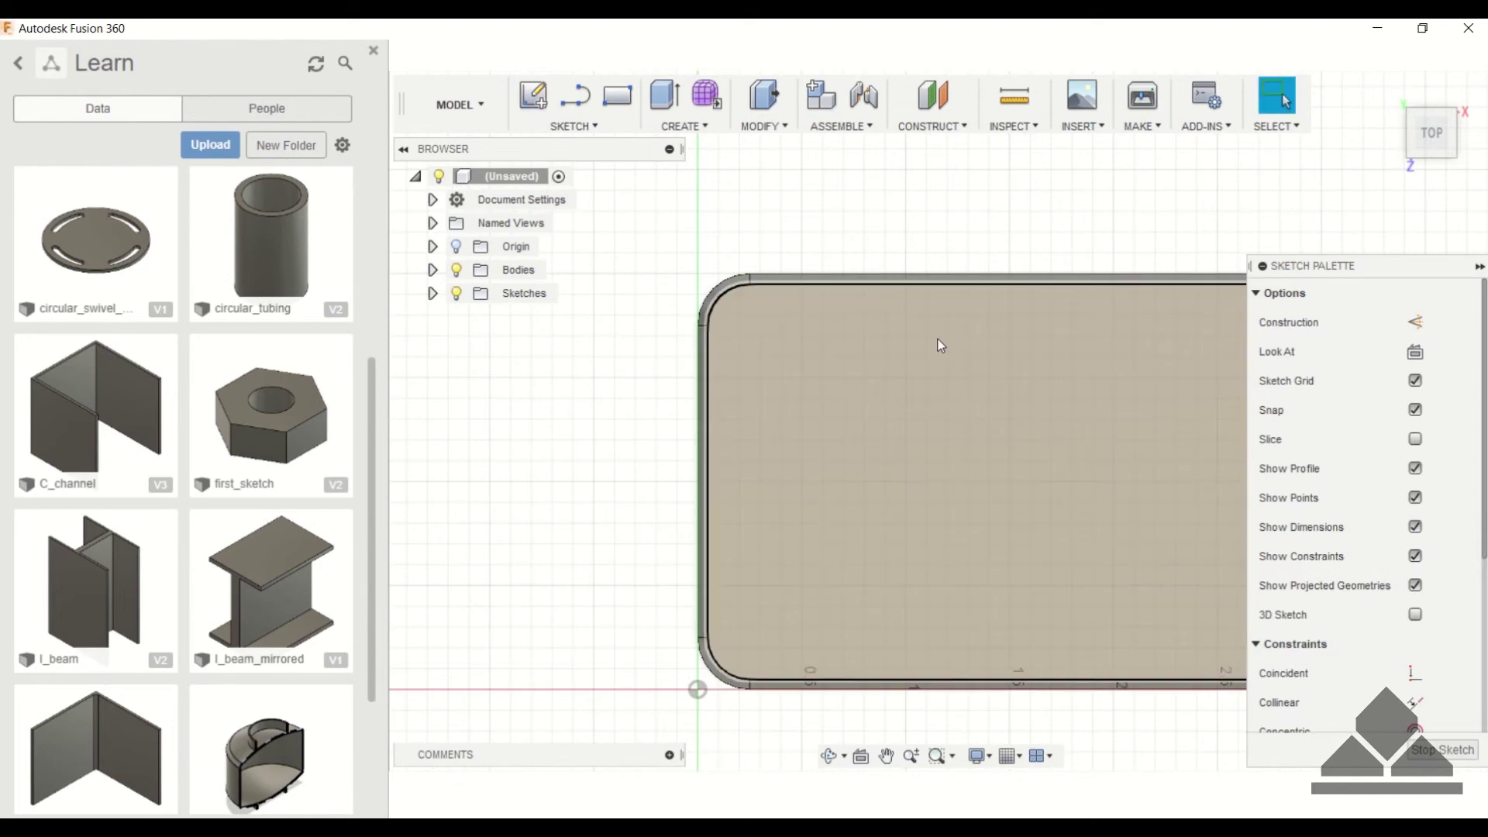
pyautogui.press('c')
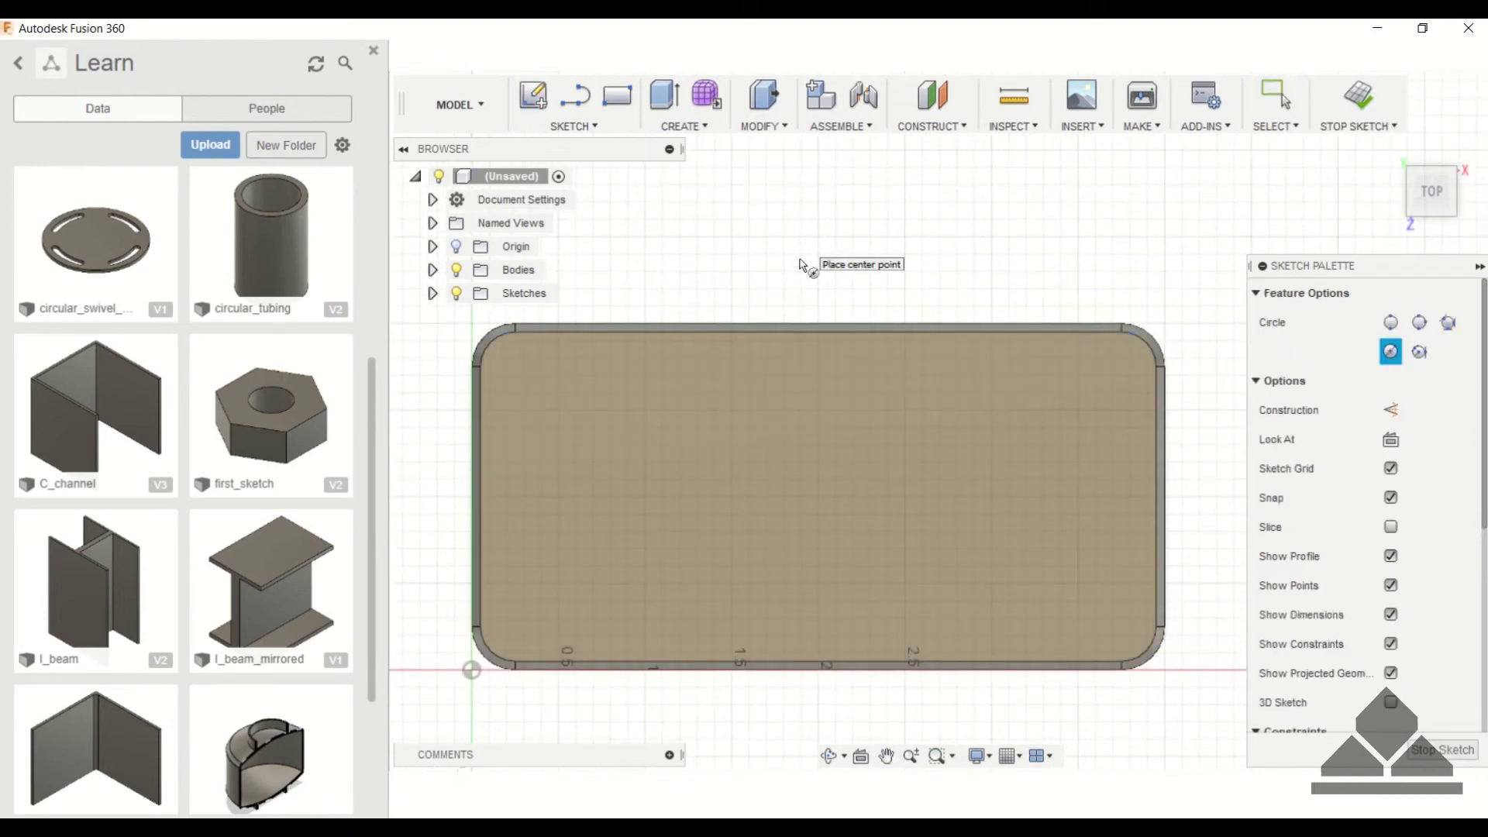
pyautogui.click(819, 496)
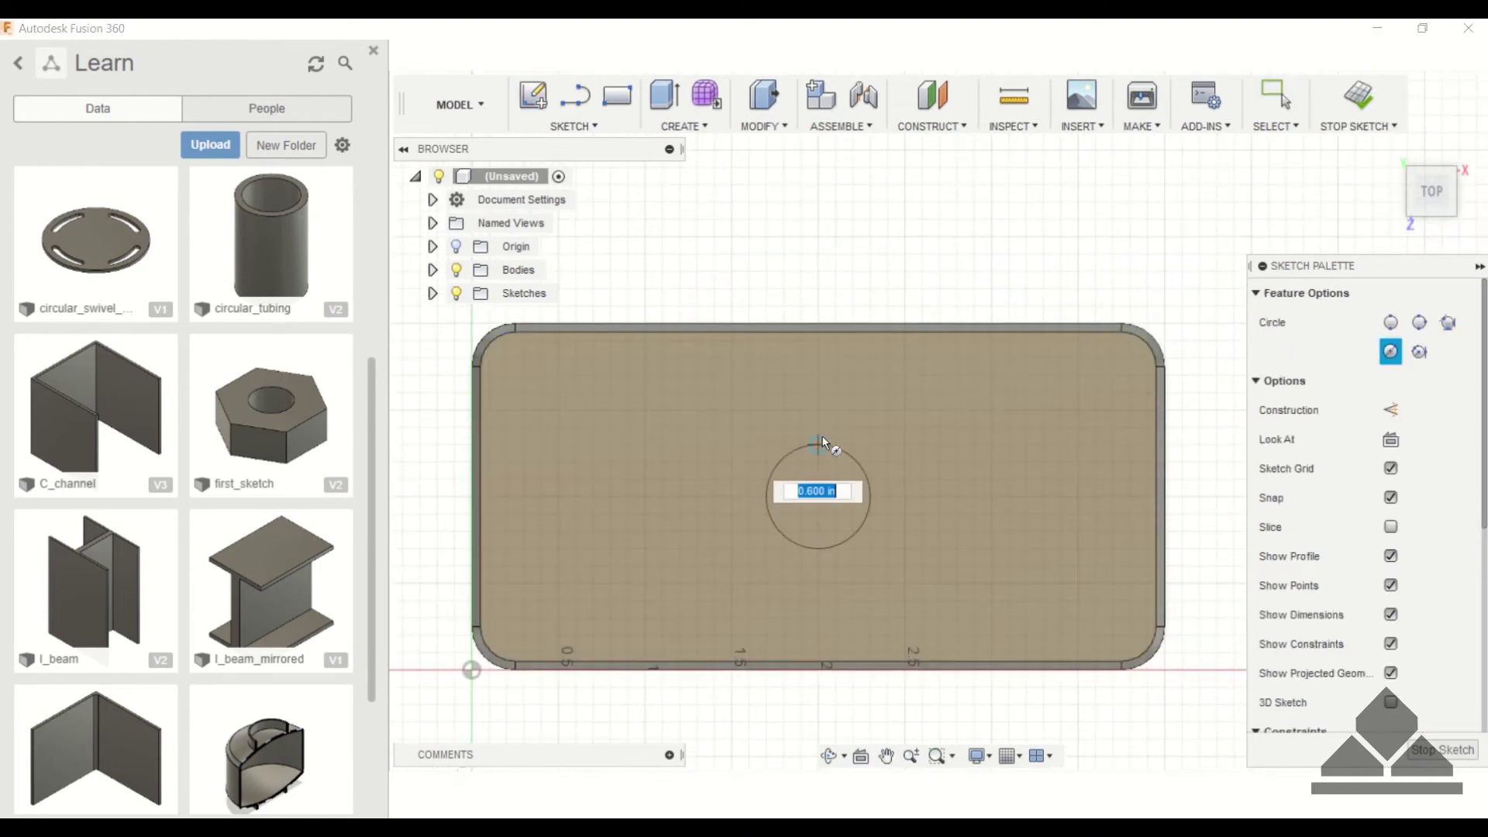
pyautogui.click(823, 417)
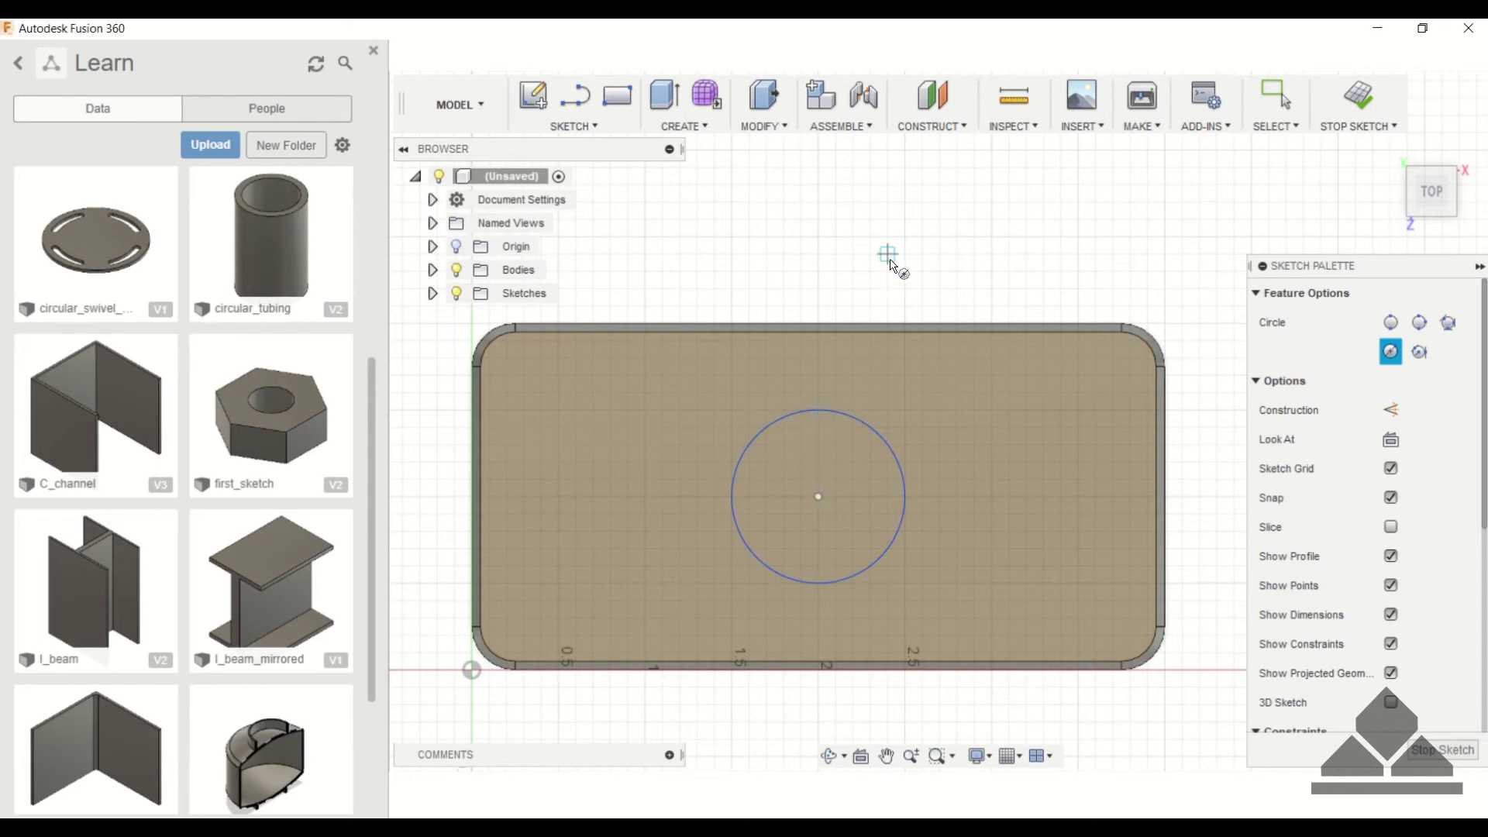
pyautogui.press('Escape')
# Dimension the circle to Ø1.00 in and finish the sketch
pyautogui.press('d')
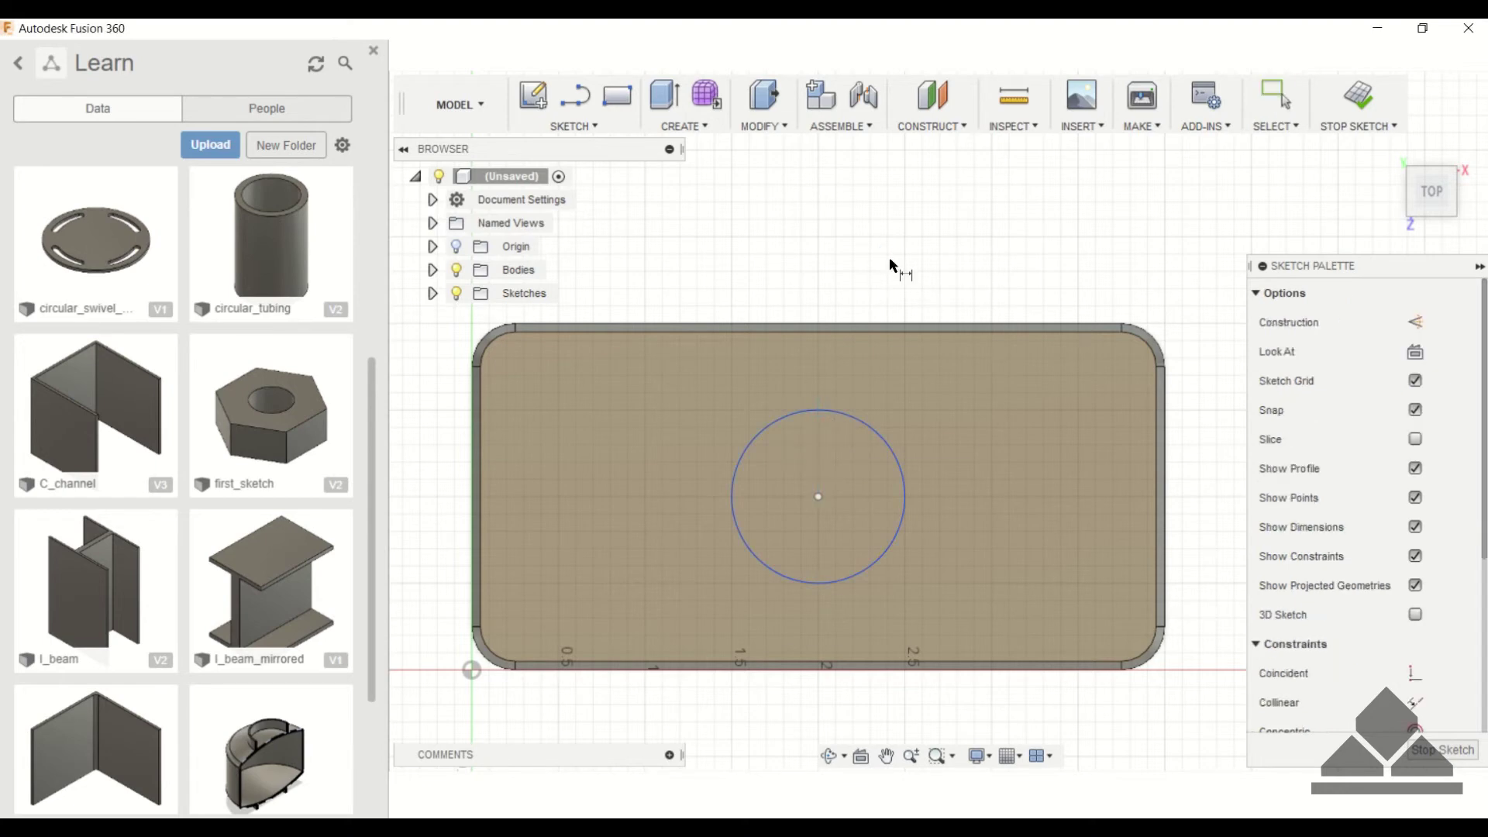
pyautogui.click(887, 448)
pyautogui.click(939, 426)
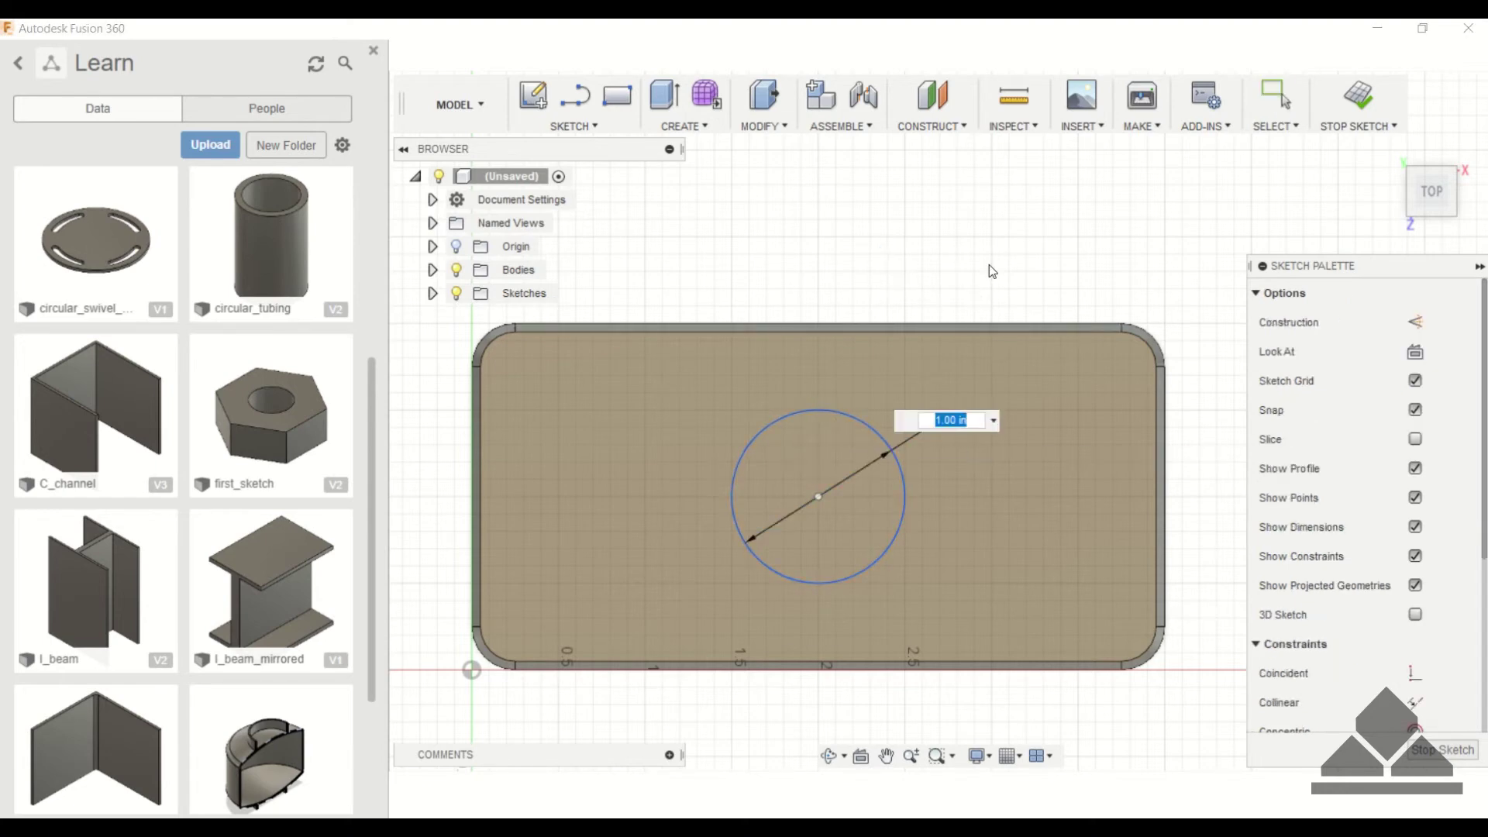
pyautogui.press('Return')
pyautogui.press('Escape')
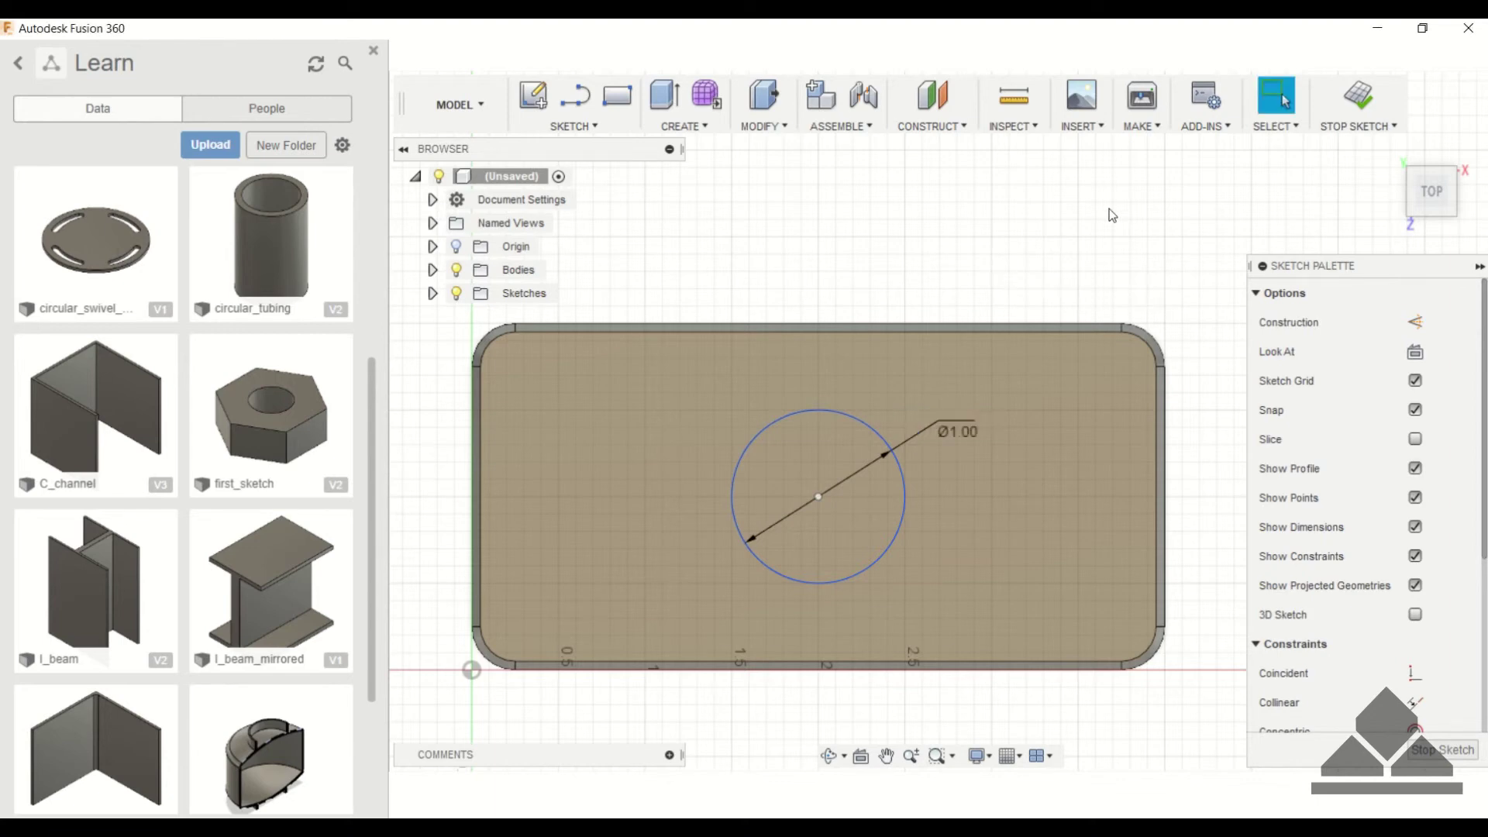
pyautogui.click(1355, 100)
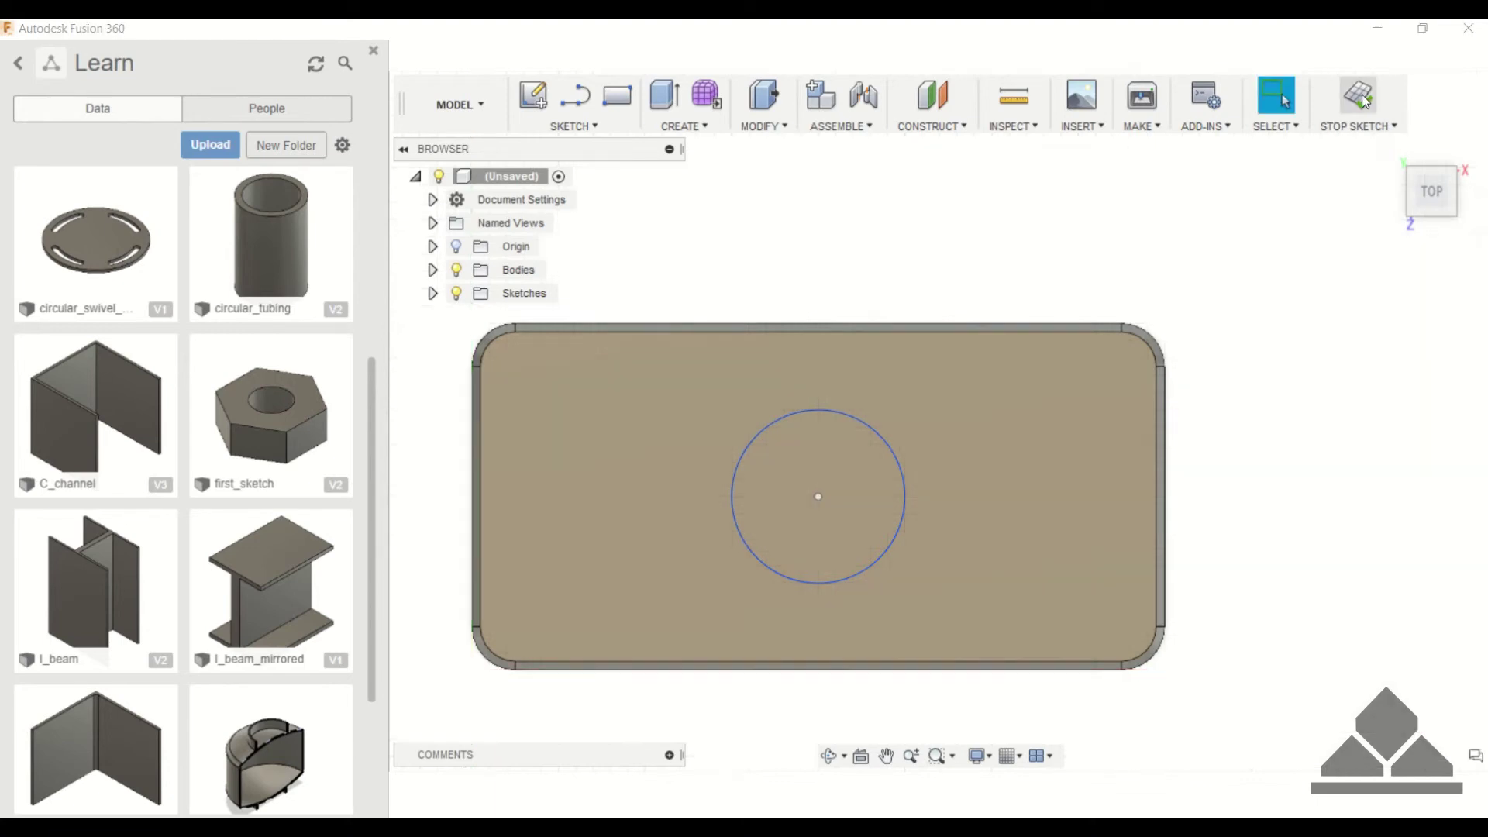
# From the home view, extrude the circle 0.30 in as a cylinder joined to the plate
pyautogui.click(1399, 100)
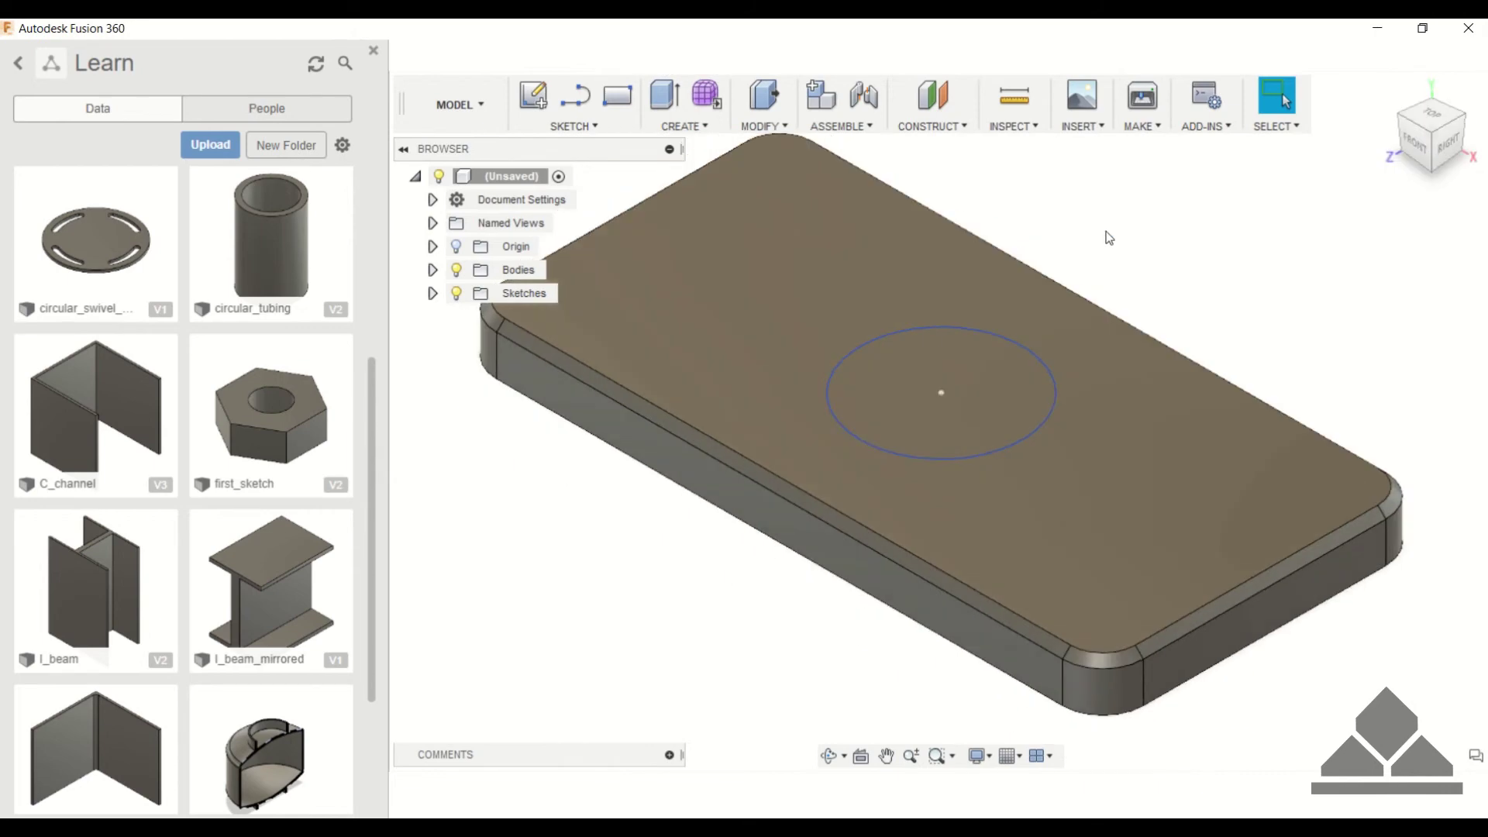
pyautogui.press('e')
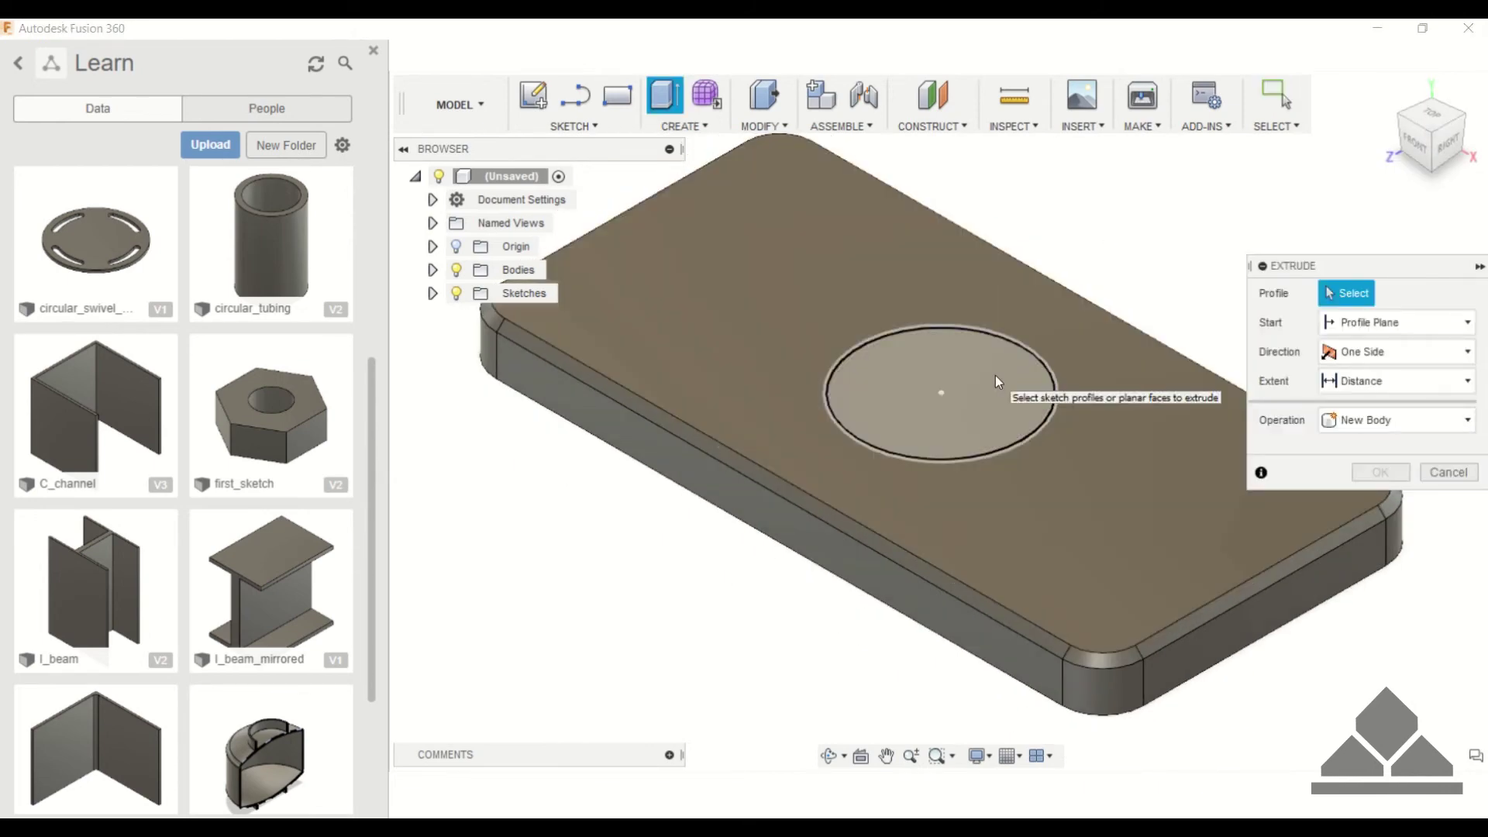
pyautogui.click(981, 377)
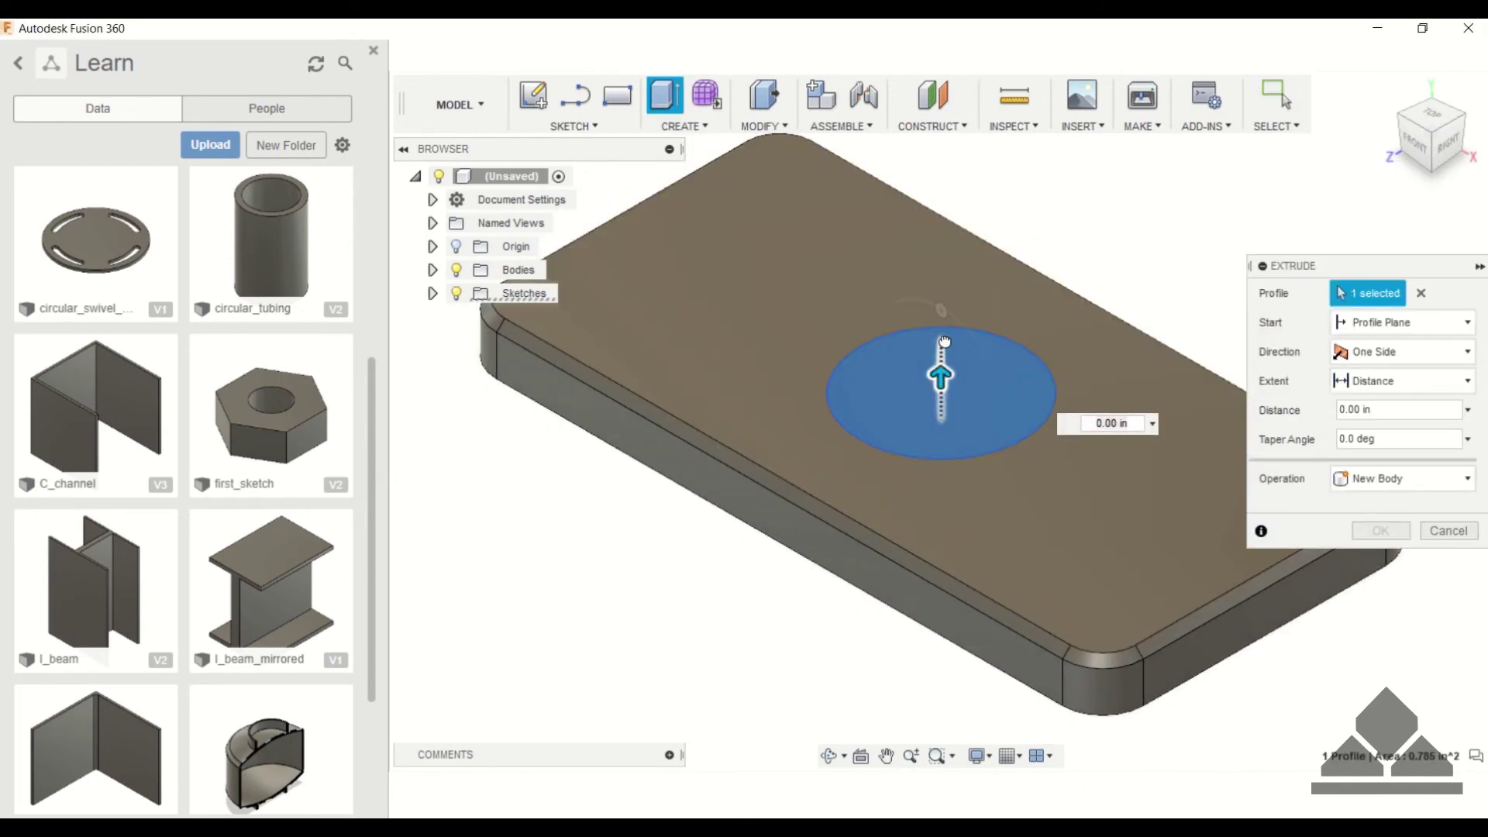
pyautogui.moveTo(944, 341); pyautogui.dragTo(942, 322)
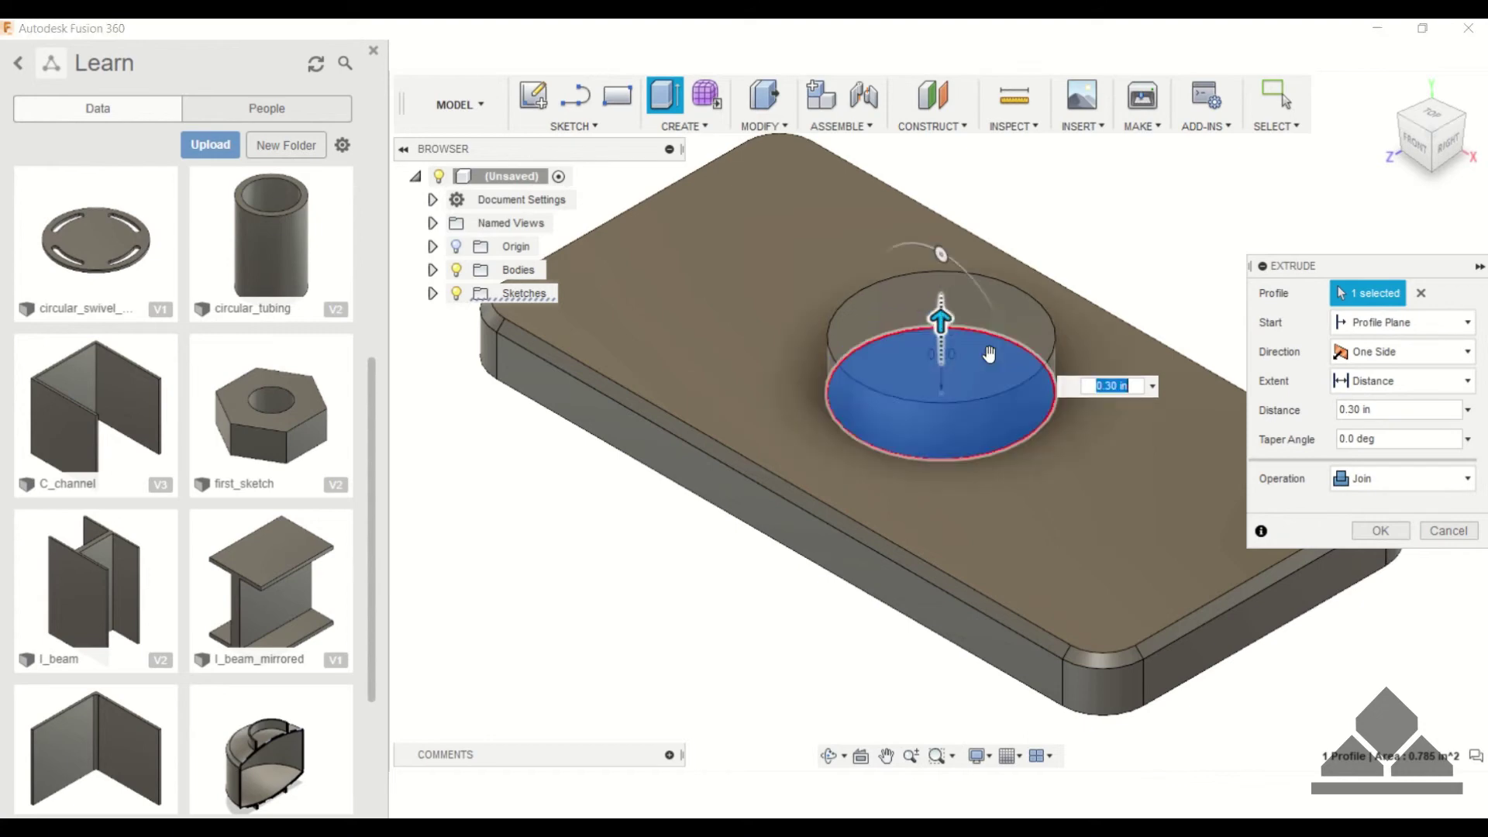
pyautogui.click(1380, 530)
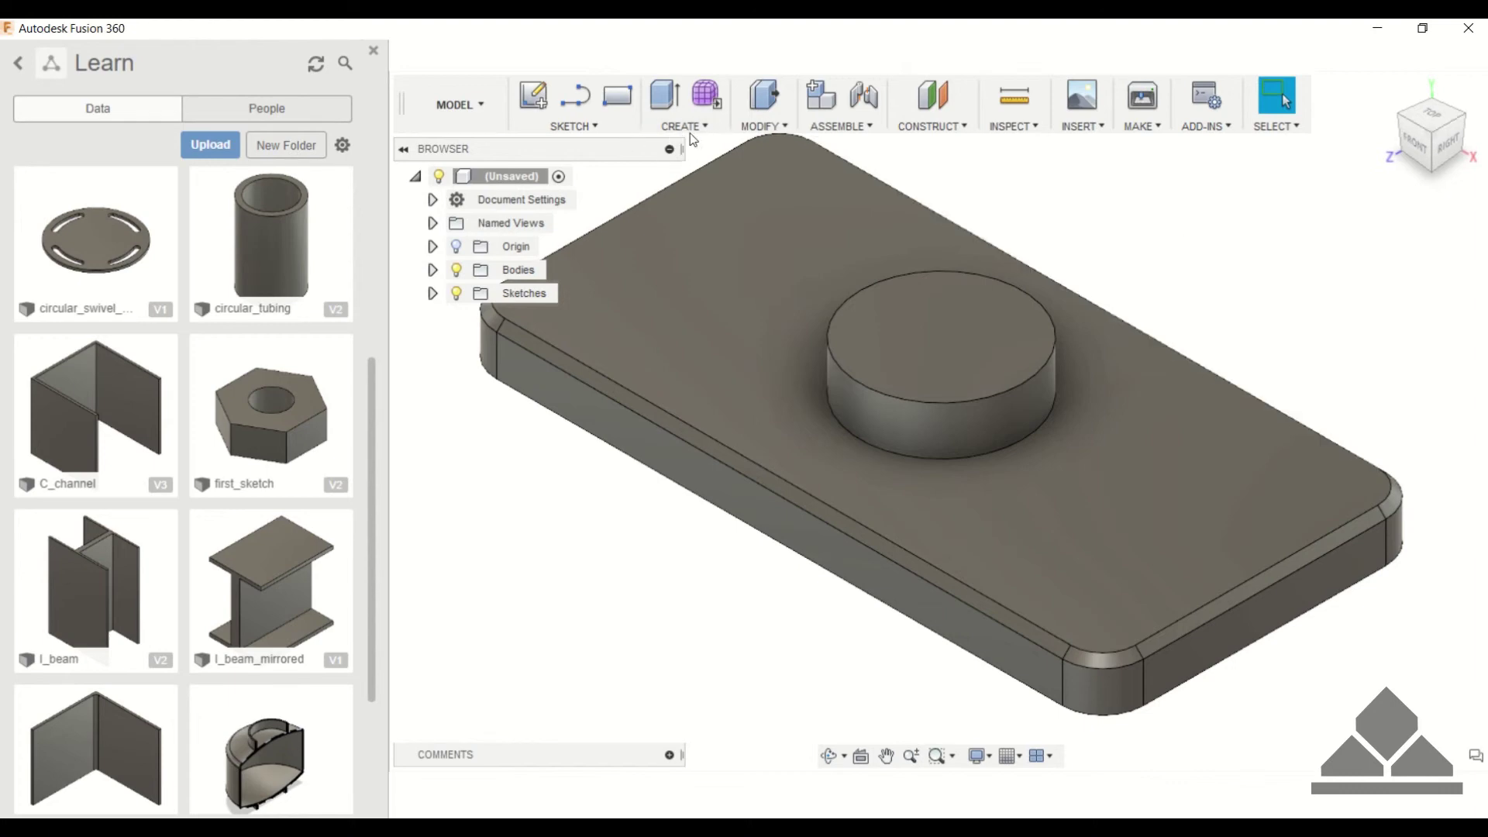
pyautogui.click(755, 126)
# Blend the cylinder's bottom edge into the plate with a 0.05 in fillet
pyautogui.click(775, 172)
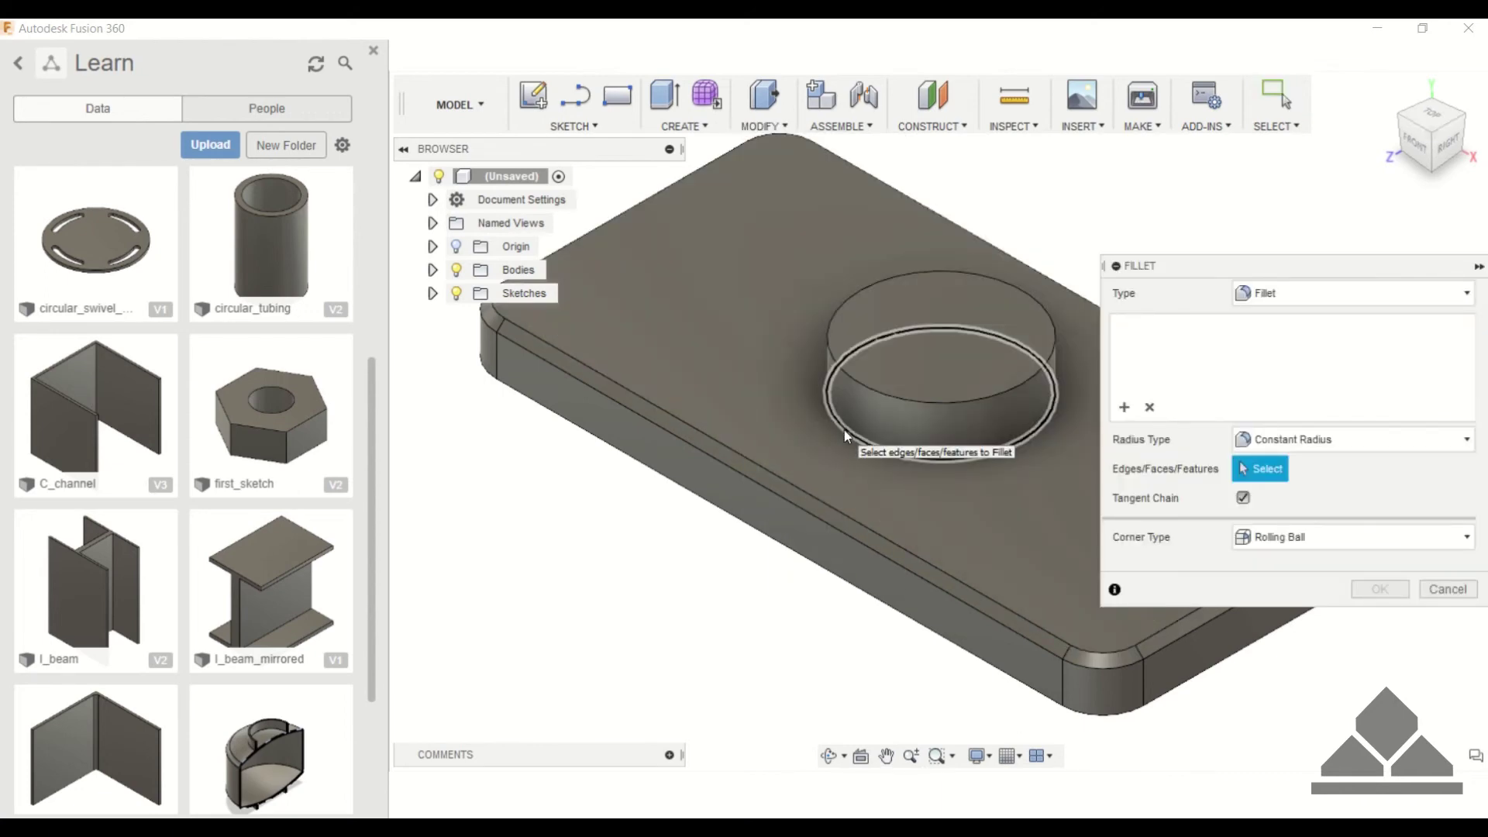
pyautogui.click(843, 430)
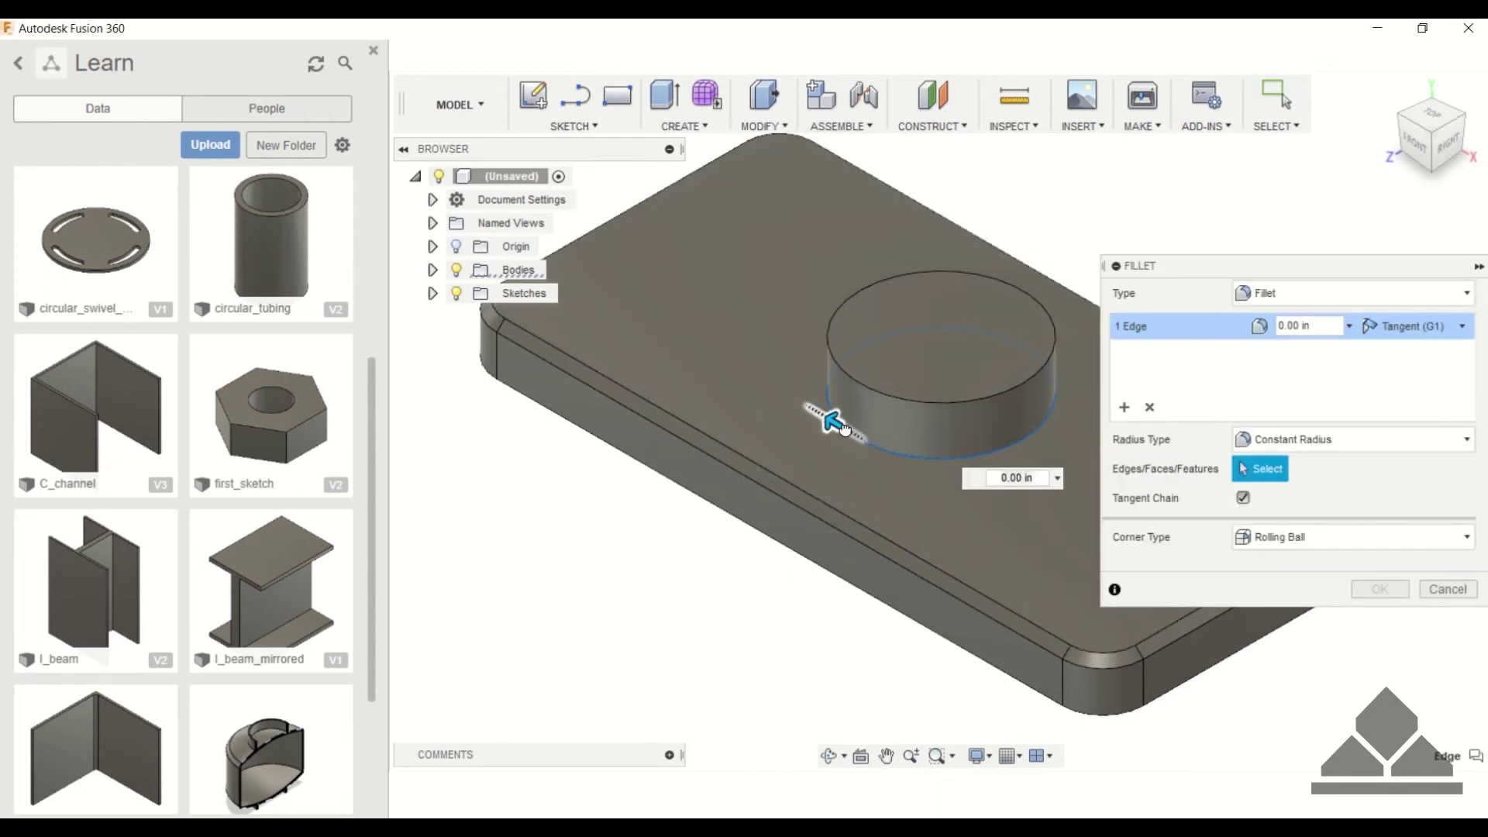
pyautogui.moveTo(835, 428)
pyautogui.mouseDown()
pyautogui.moveTo(816, 415)
pyautogui.moveTo(832, 430)
pyautogui.mouseUp()
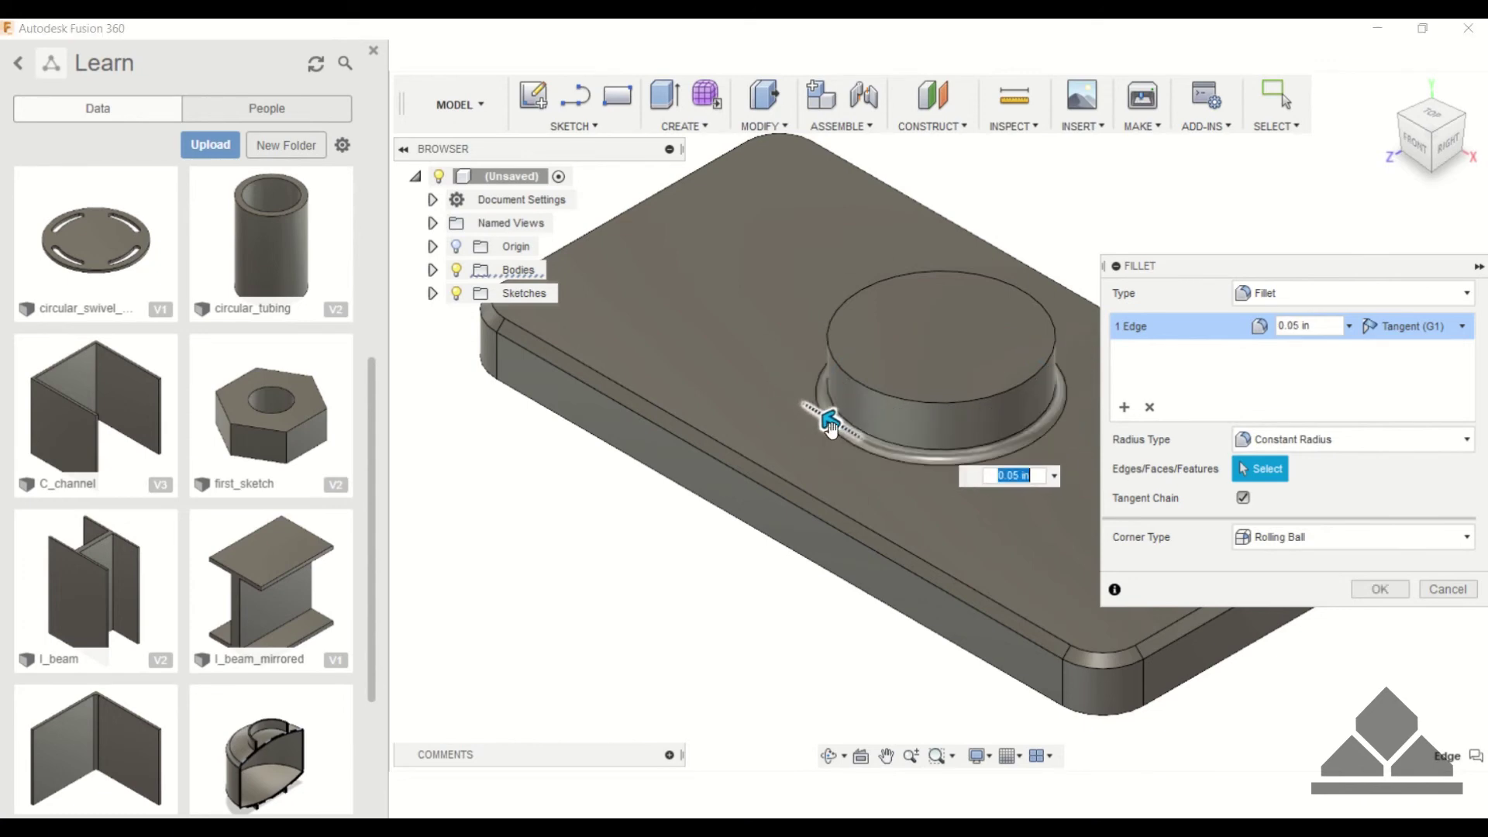
pyautogui.click(1379, 588)
pyautogui.scroll(5, 883, 369)
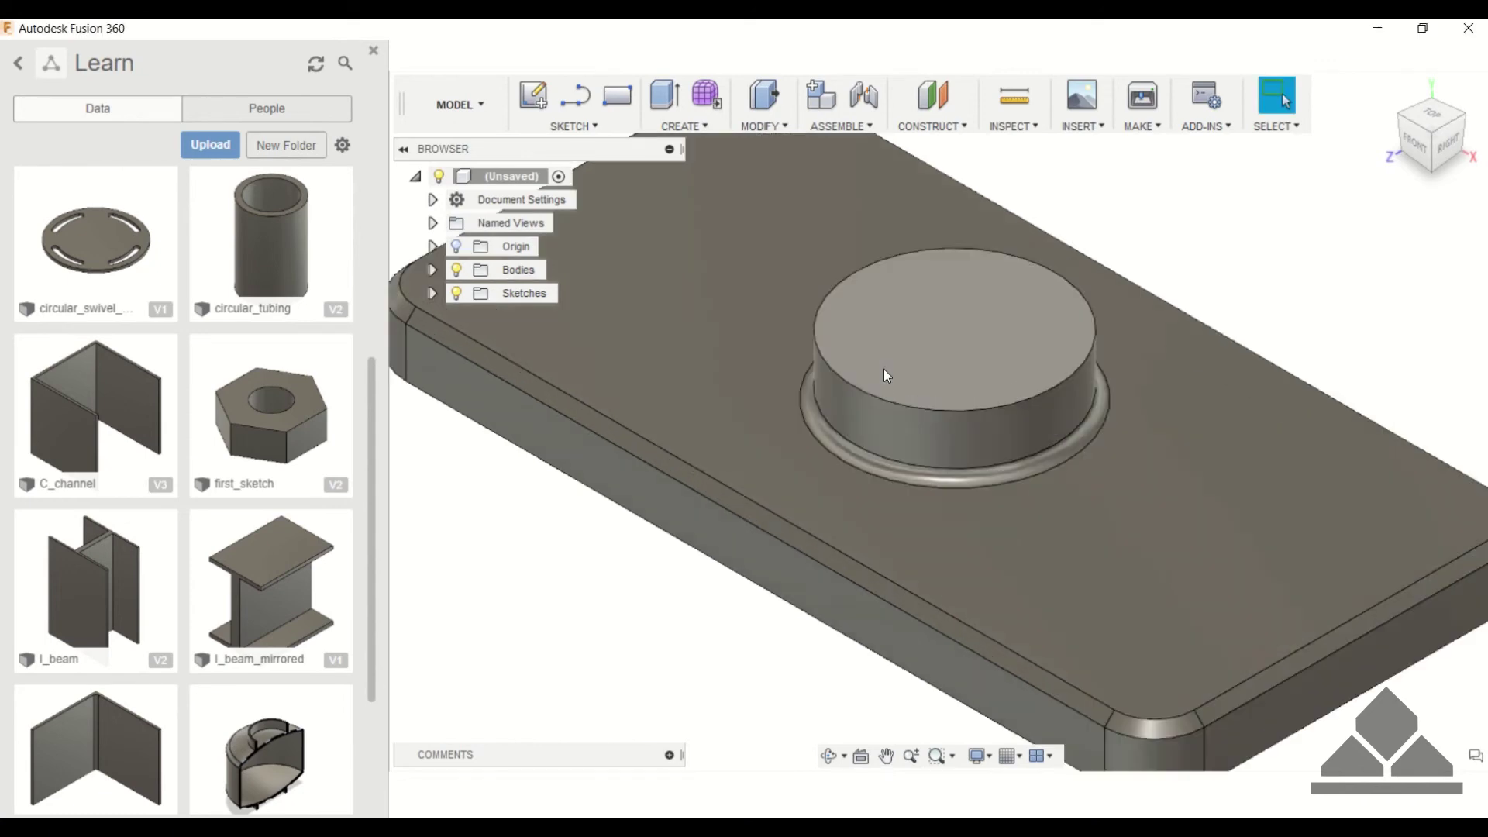
pyautogui.moveTo(902, 475)
pyautogui.keyDown('shift'); pyautogui.mouseDown(button='middle')
pyautogui.moveTo(920, 434)
pyautogui.moveTo(883, 411)
pyautogui.moveTo(898, 480)
pyautogui.mouseUp(button='middle'); pyautogui.keyUp('shift')
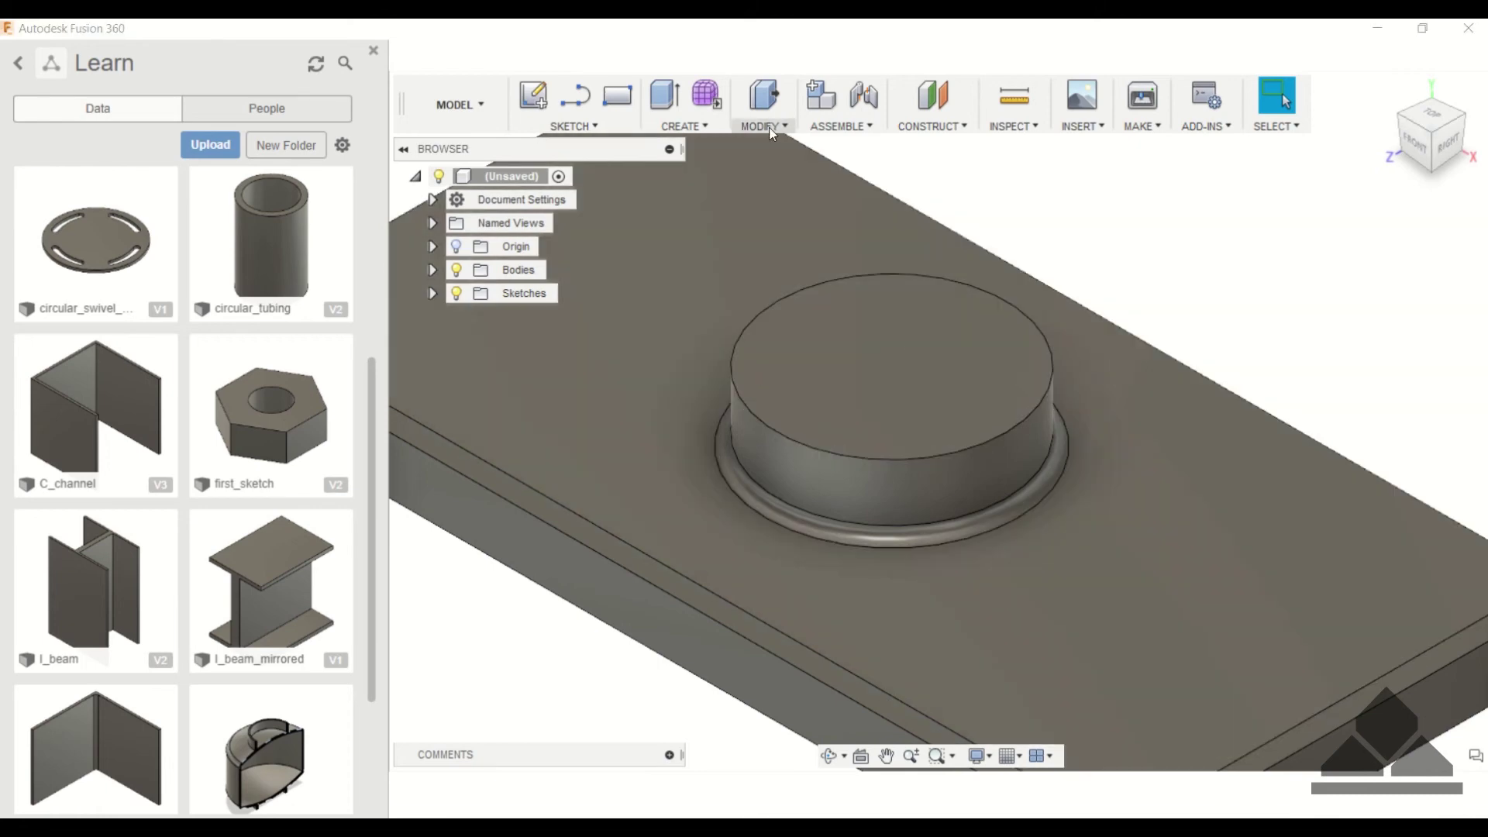
# Chamfer the cylinder's top edge with a 0.05 in equal distance
pyautogui.click(763, 126)
pyautogui.click(773, 195)
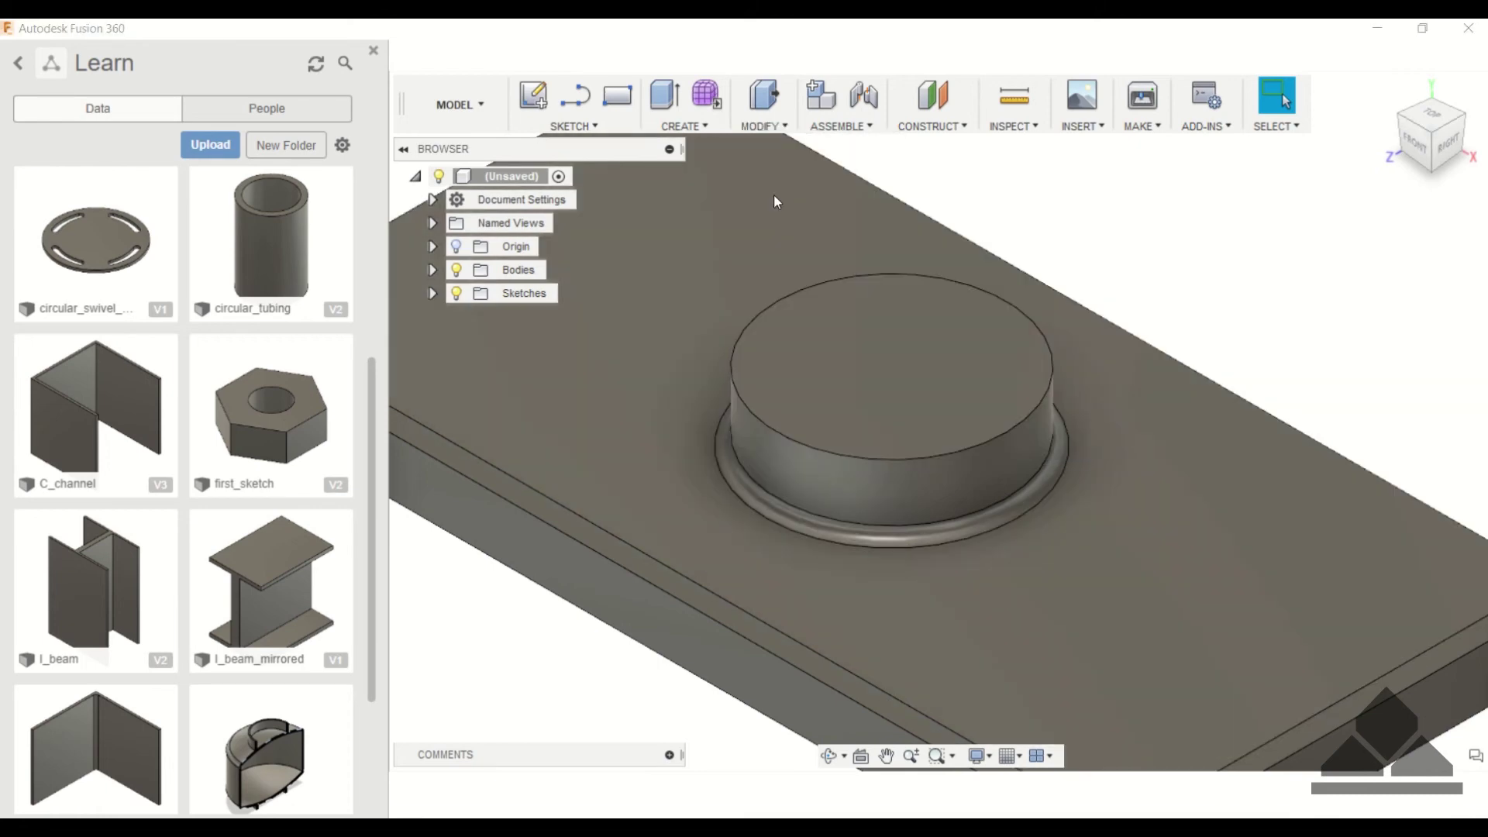
pyautogui.click(755, 312)
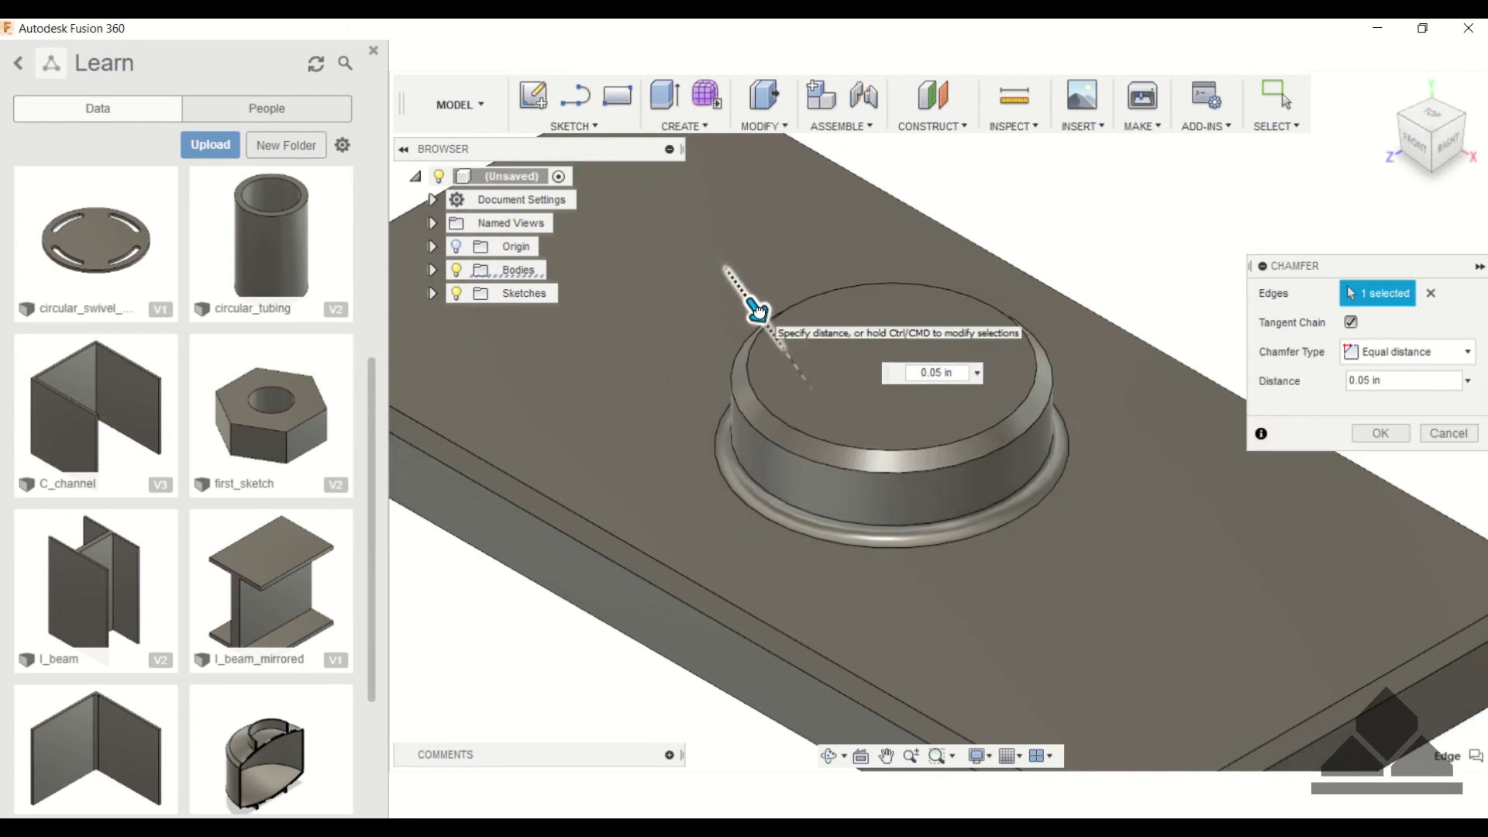
pyautogui.moveTo(755, 308); pyautogui.dragTo(892, 338)
pyautogui.click(1373, 433)
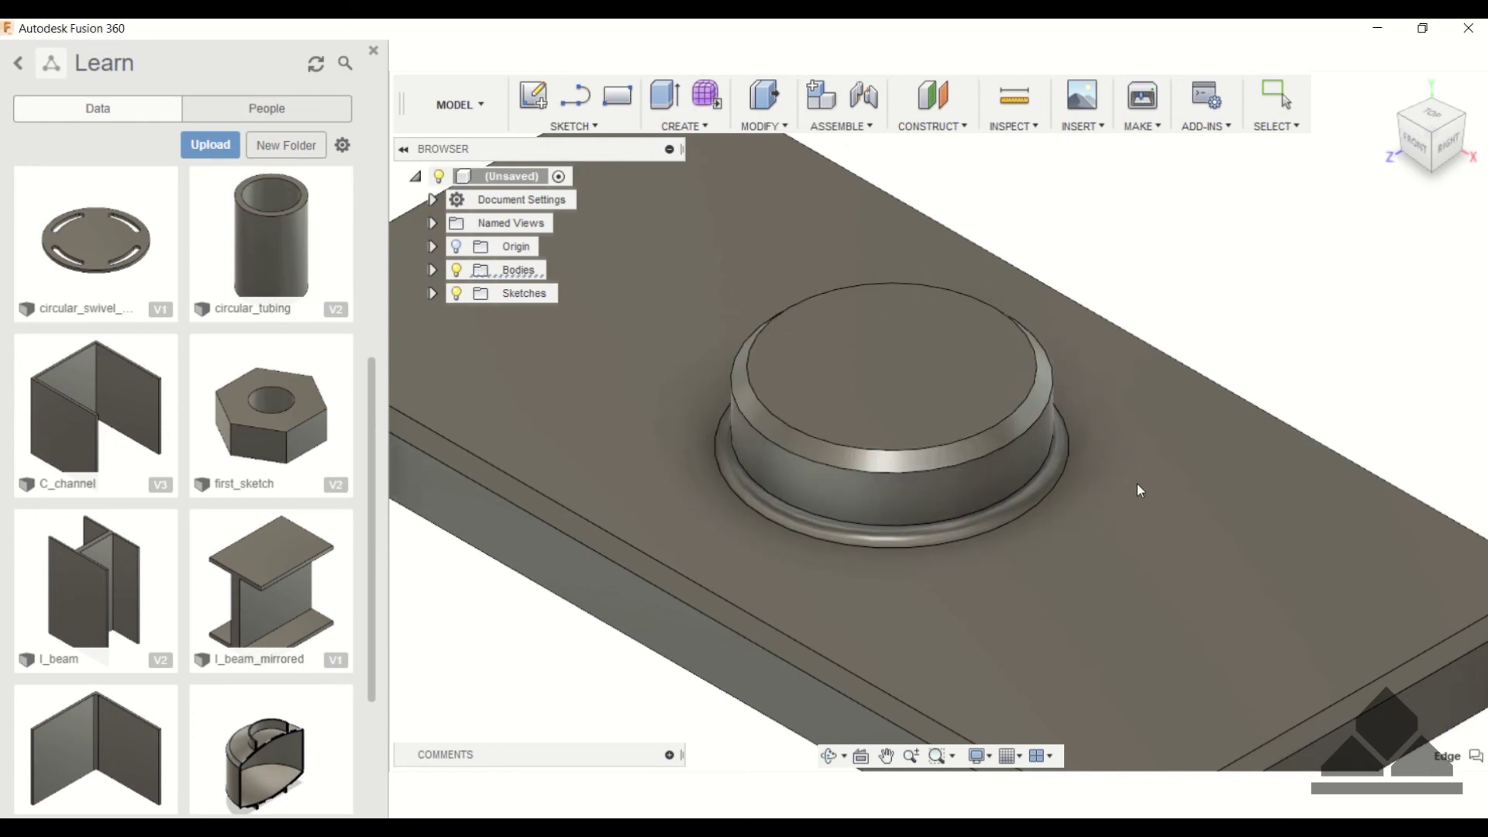
pyautogui.scroll(2, 1294, 318)
pyautogui.keyDown('shift'); pyautogui.moveTo(1271, 318); pyautogui.dragTo(1235, 274, button='middle'); pyautogui.keyUp('shift')
pyautogui.scroll(2, 922, 298)
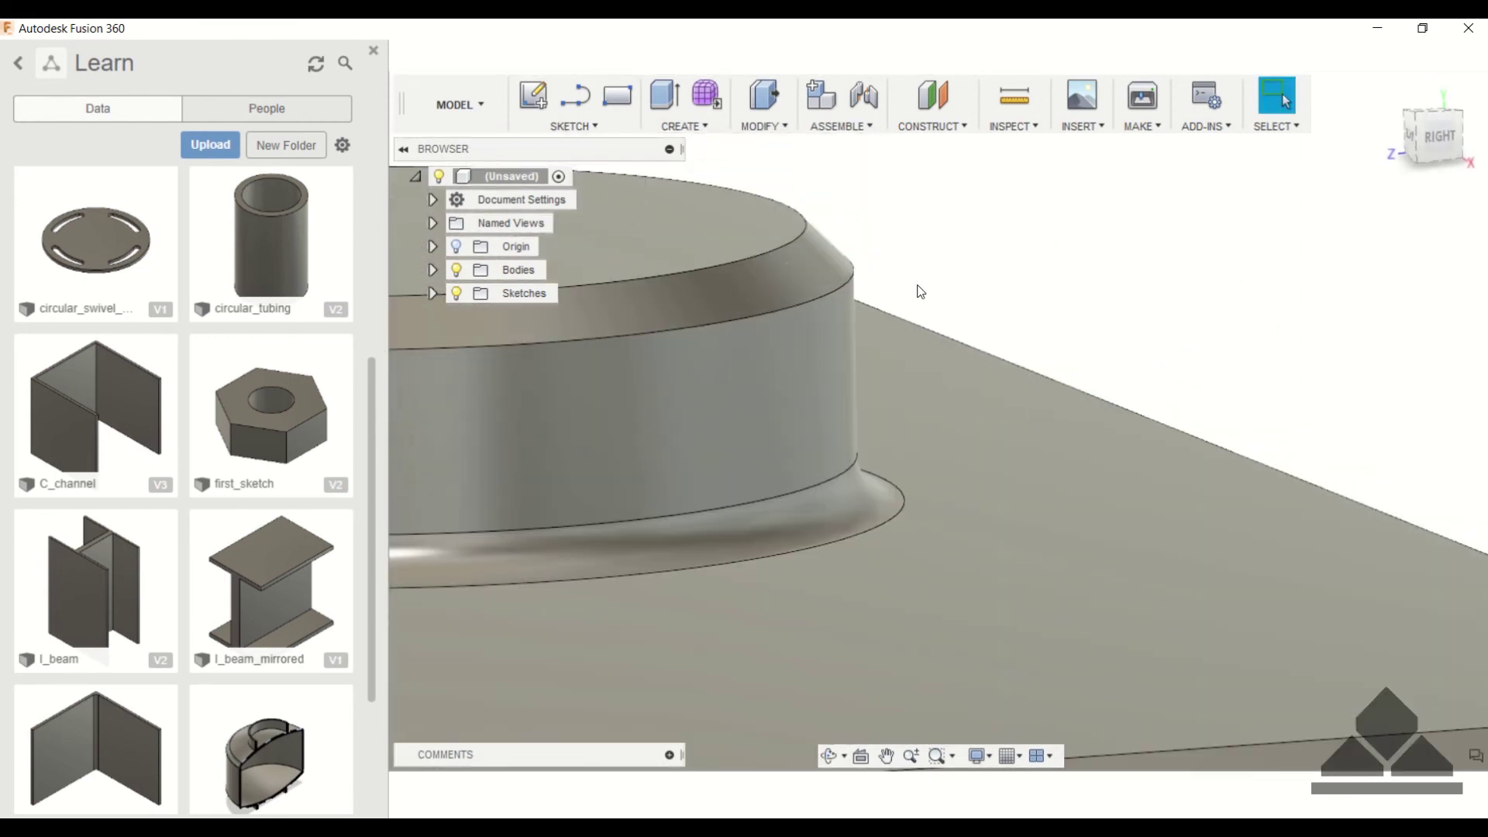
pyautogui.scroll(-2, 1225, 396)
pyautogui.keyDown('shift'); pyautogui.moveTo(1226, 396); pyautogui.dragTo(1156, 389, button='middle'); pyautogui.keyUp('shift')
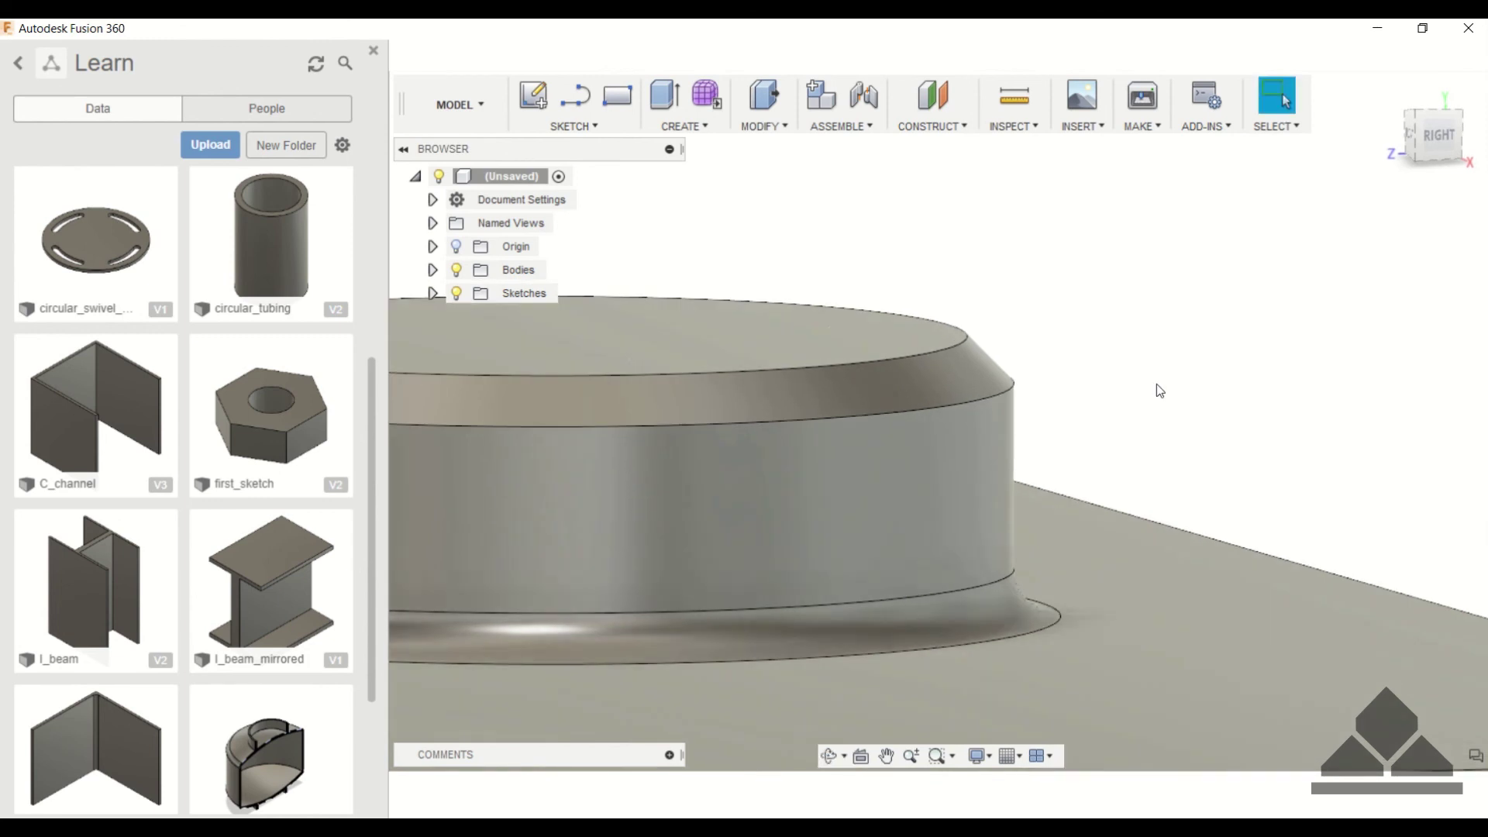
pyautogui.scroll(3, 1117, 390)
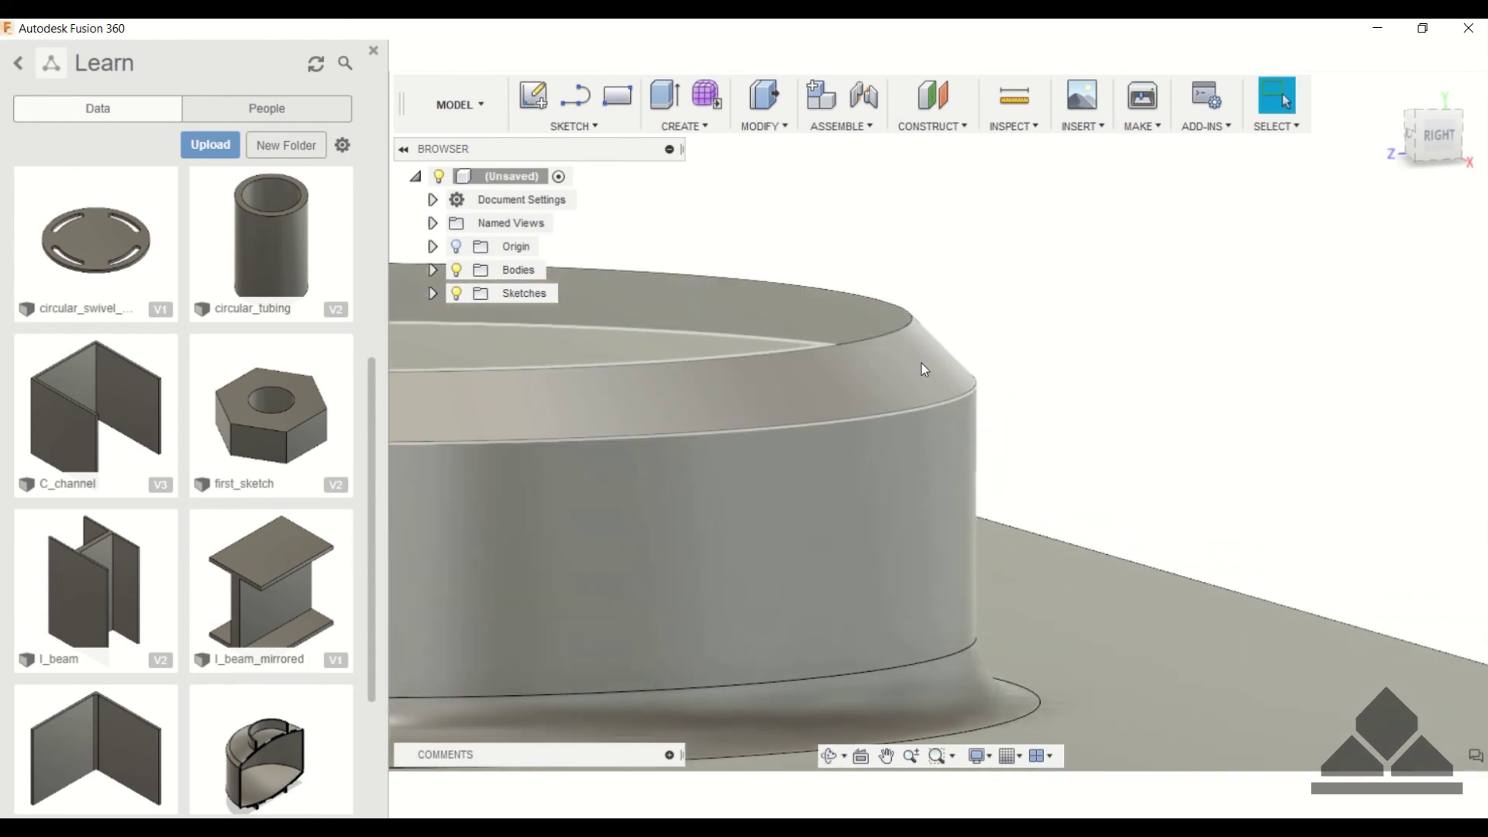
pyautogui.moveTo(1156, 441); pyautogui.dragTo(1173, 302, button='middle')
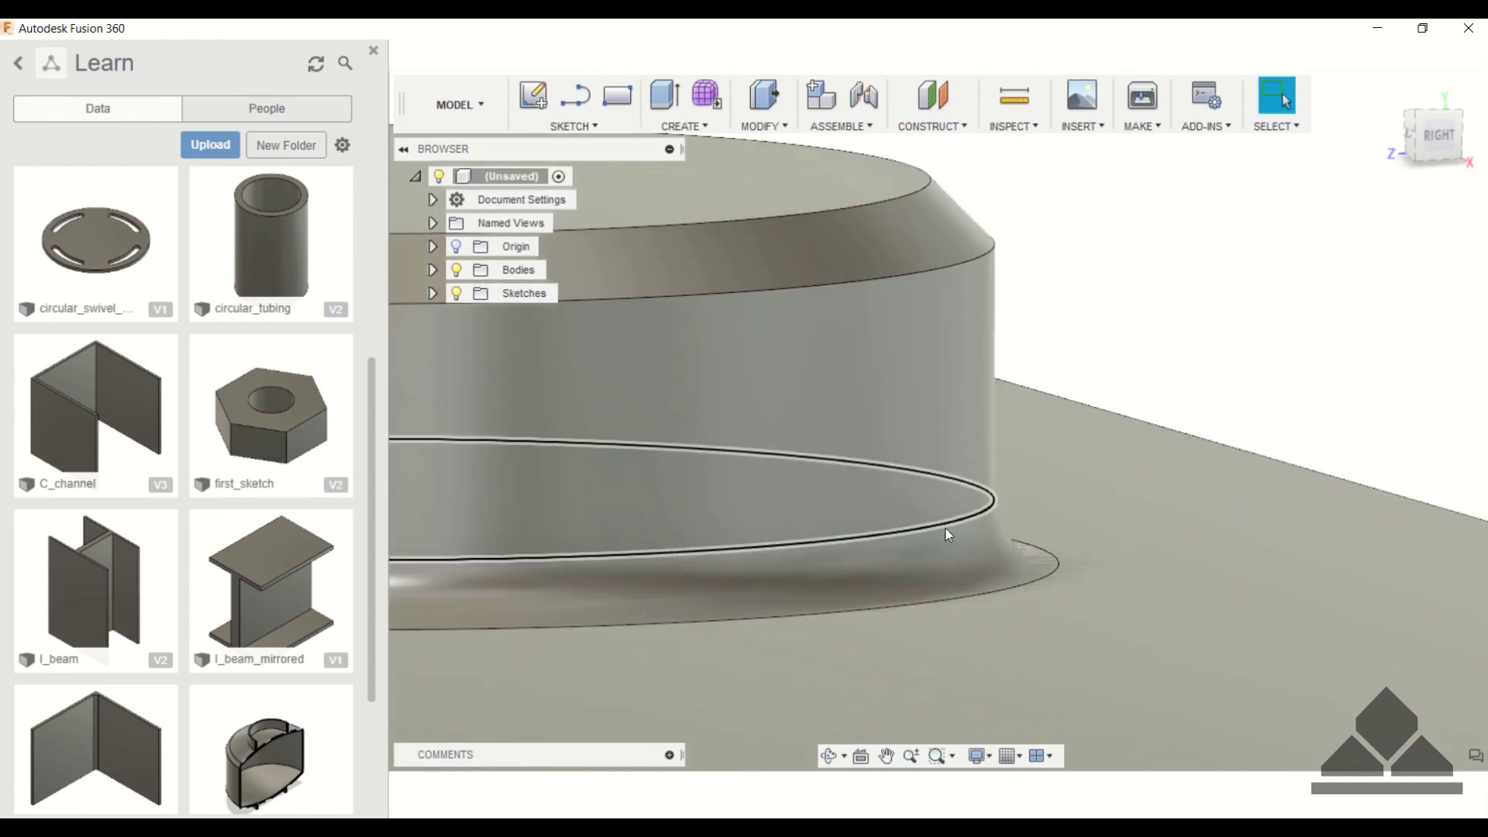
pyautogui.keyDown('shift'); pyautogui.moveTo(1148, 465); pyautogui.dragTo(1344, 302, button='middle'); pyautogui.keyUp('shift')
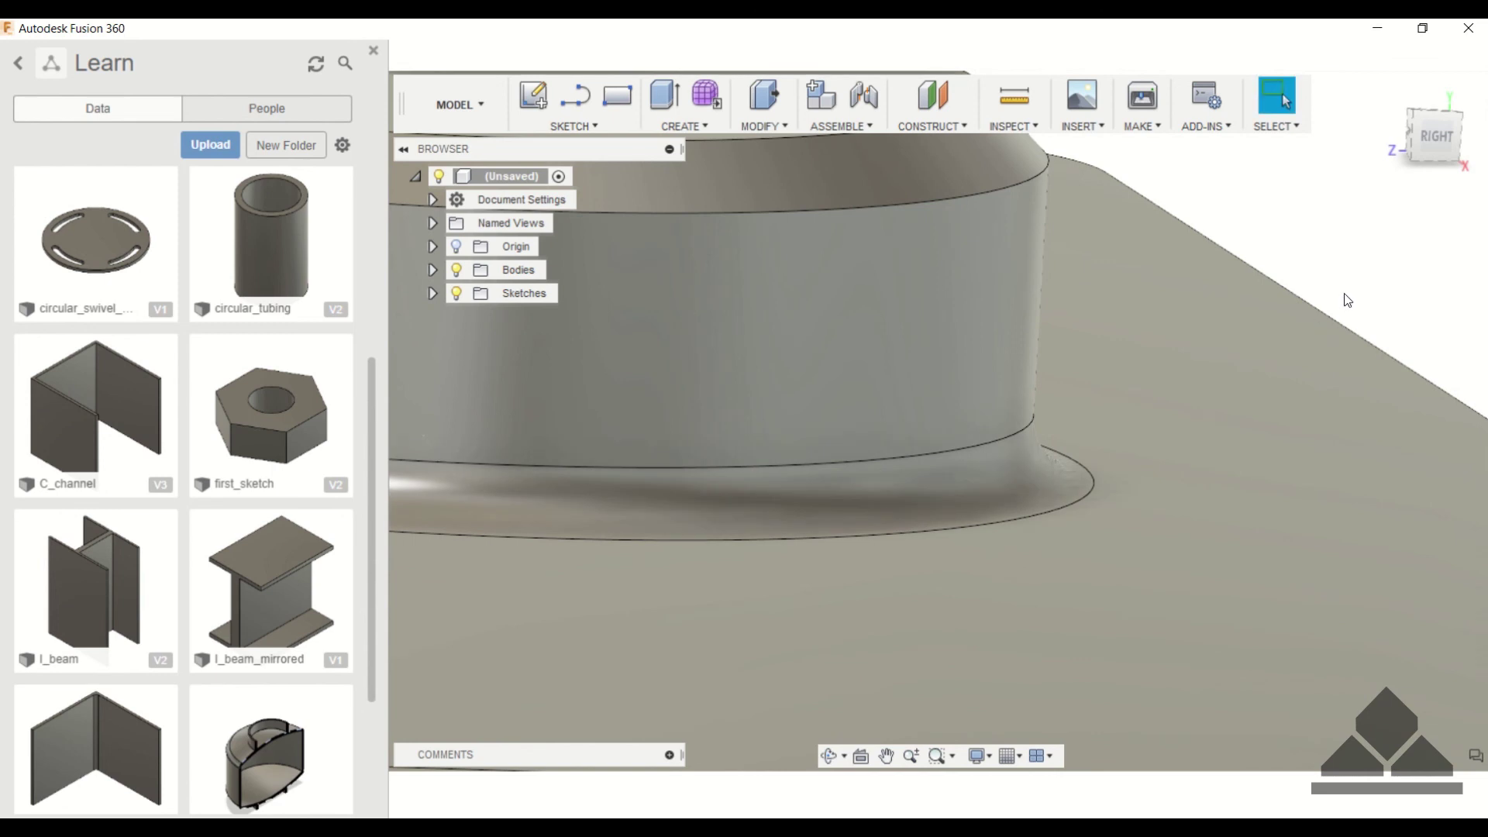